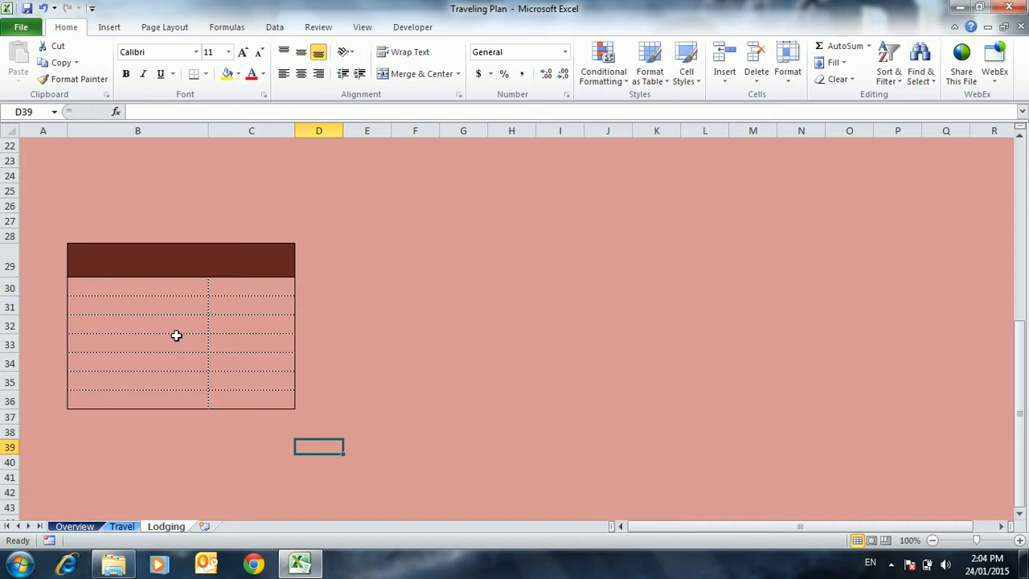
pyautogui.click(244, 305)
pyautogui.press('Down')
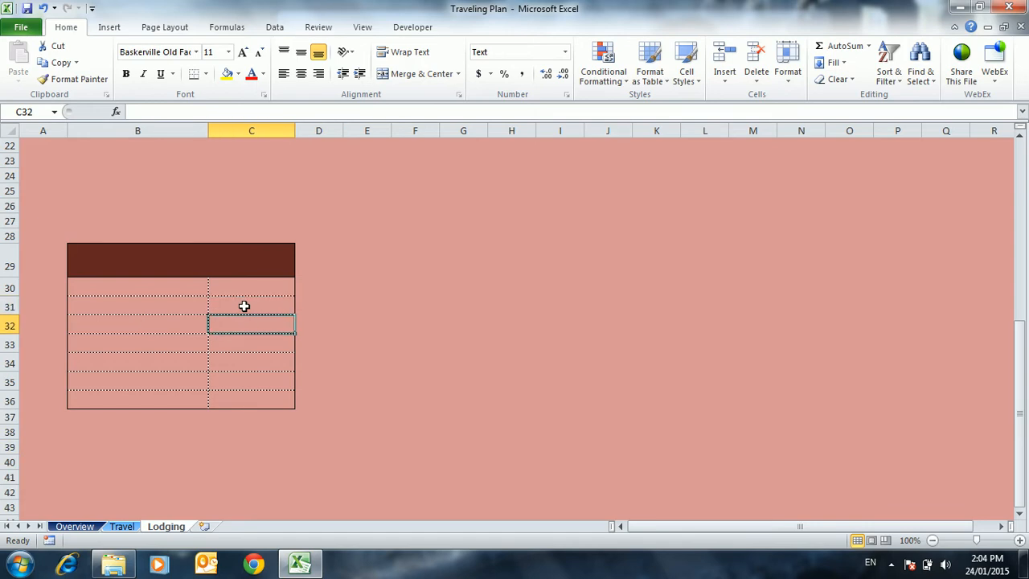
pyautogui.press('Up')
pyautogui.press('Up')
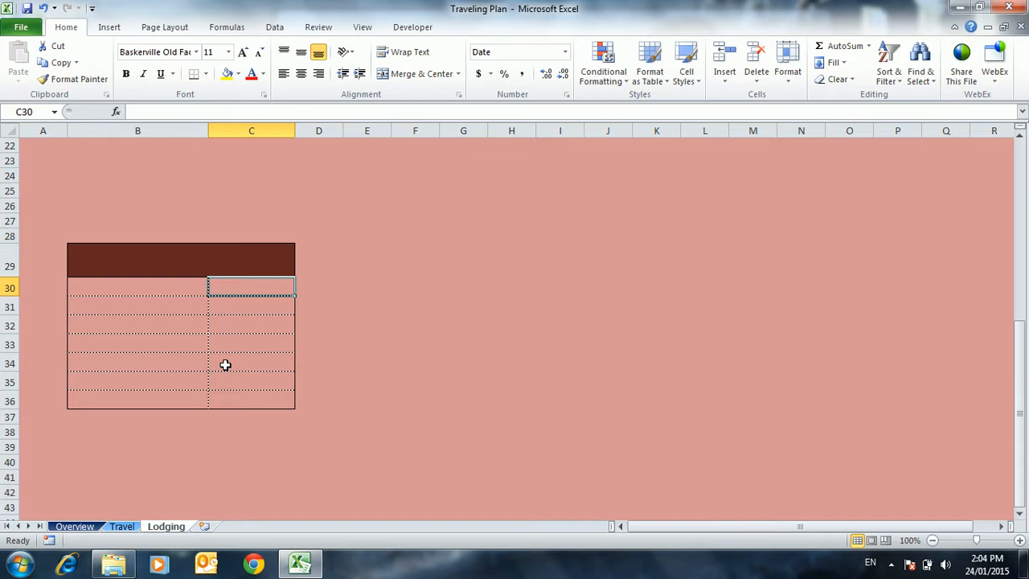
pyautogui.click(107, 290)
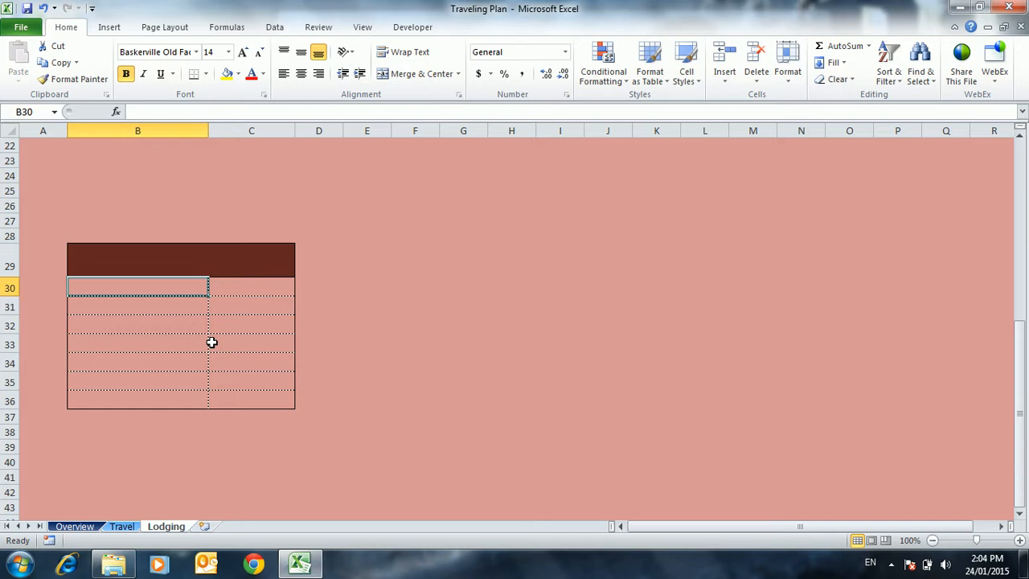
# Enter the title "Lodging" in the table's header and "Date of Reservation" as the first row label
pyautogui.click(191, 270)
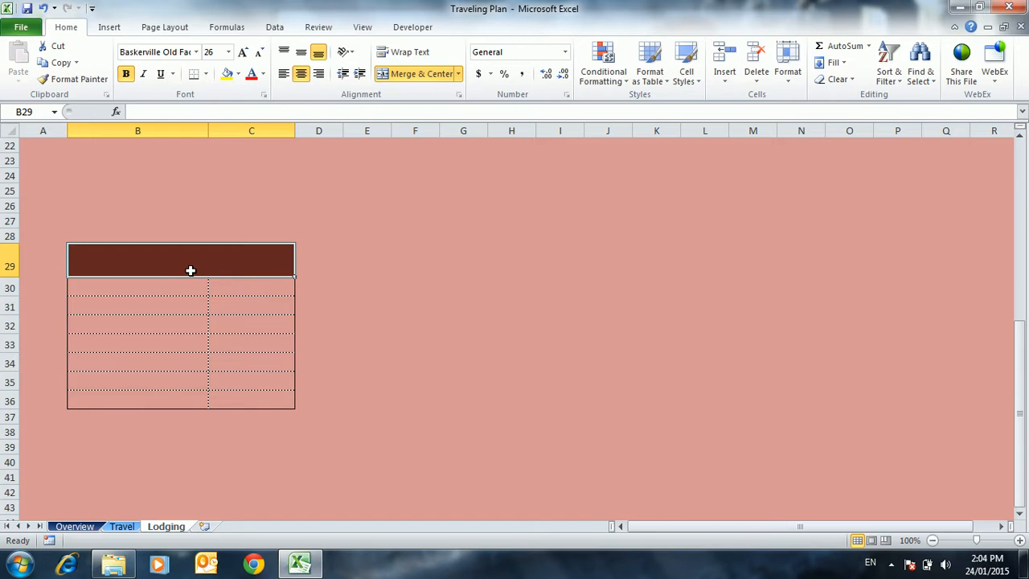
pyautogui.write('L')
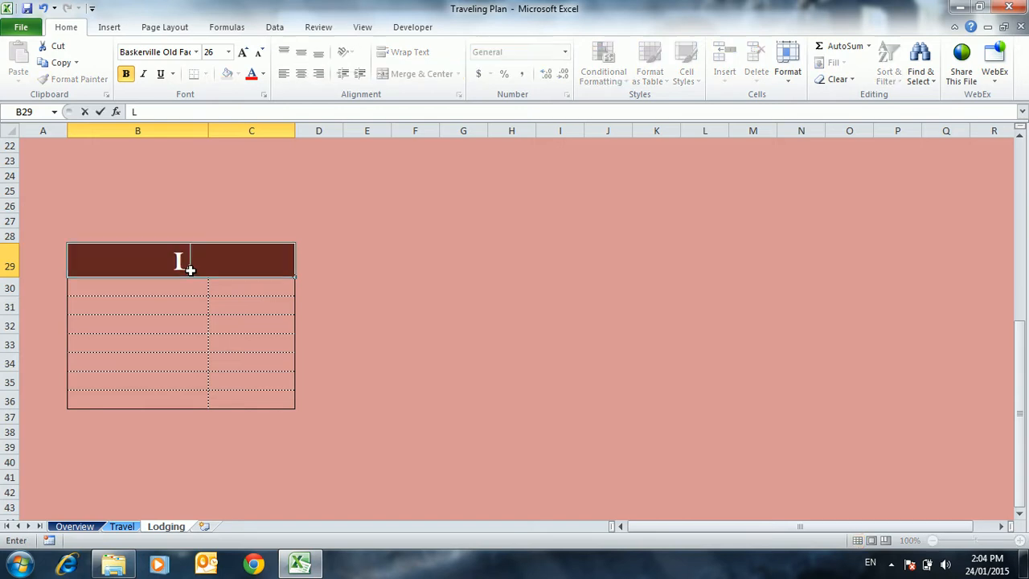
pyautogui.write('odging')
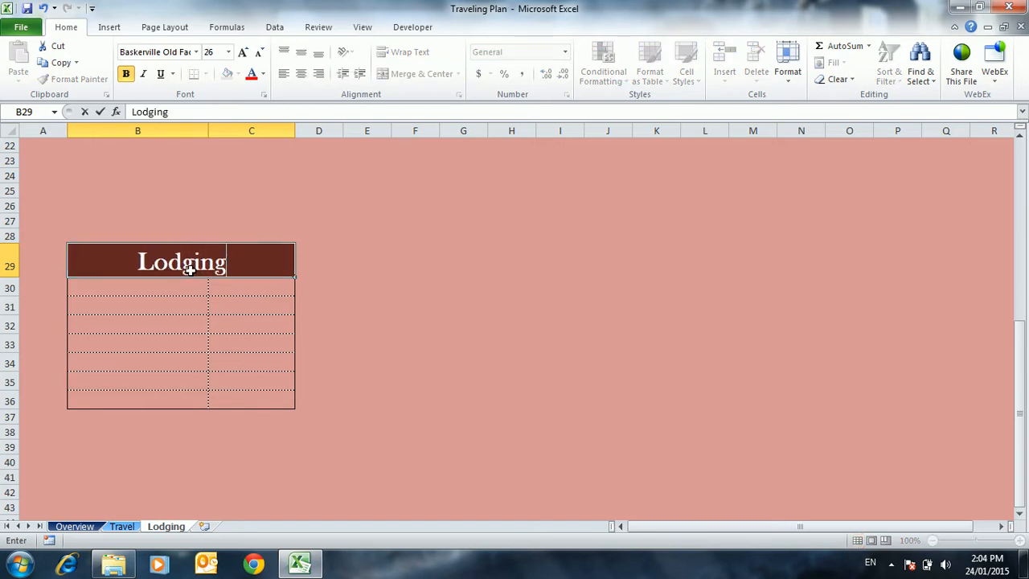
pyautogui.press('Return')
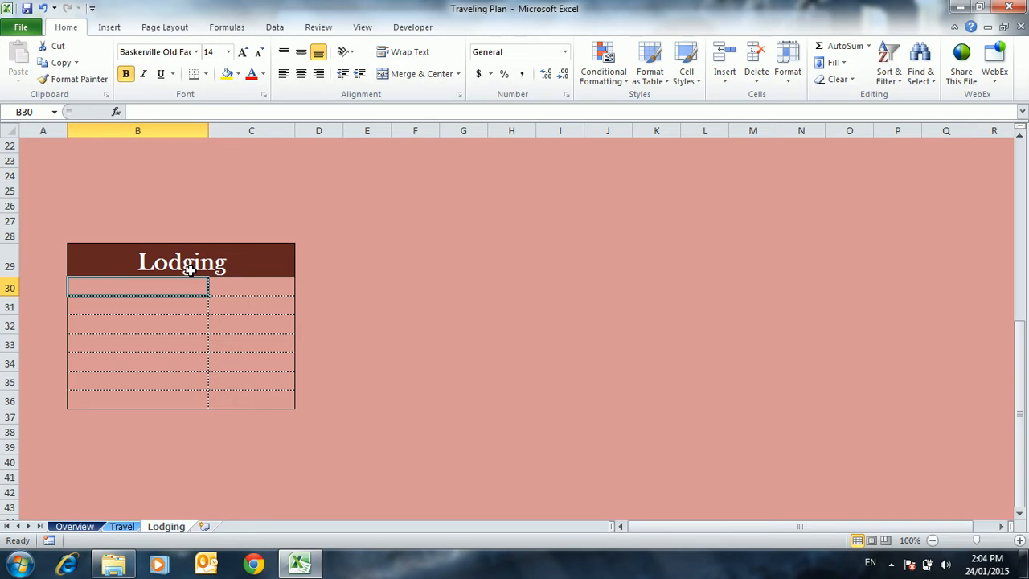
pyautogui.write('Date of ')
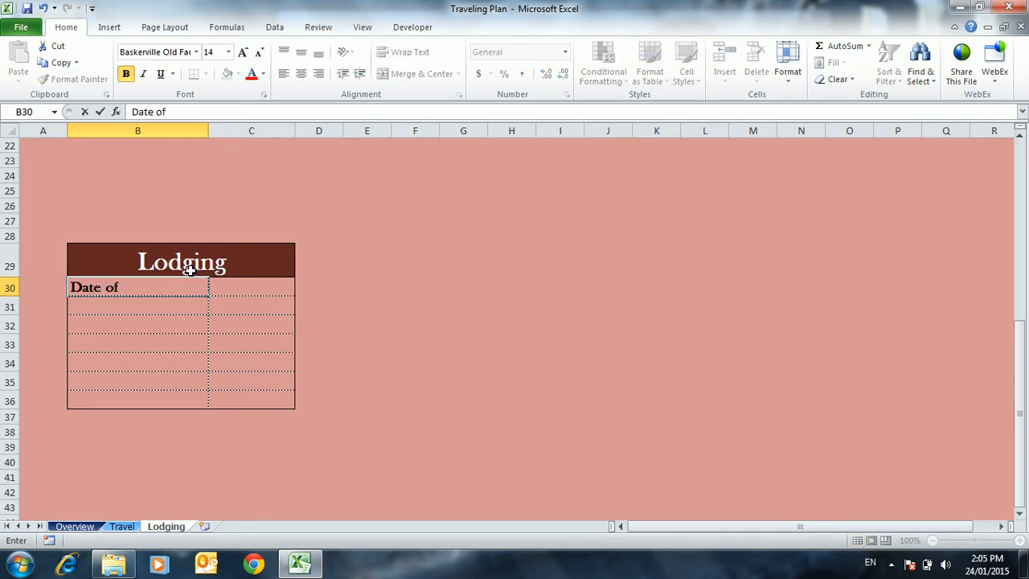
pyautogui.write('Reservation')
pyautogui.press('Return')
# Label the second and third rows of the Lodging table "Name" and "Address", correcting any misspelling
pyautogui.write('N')
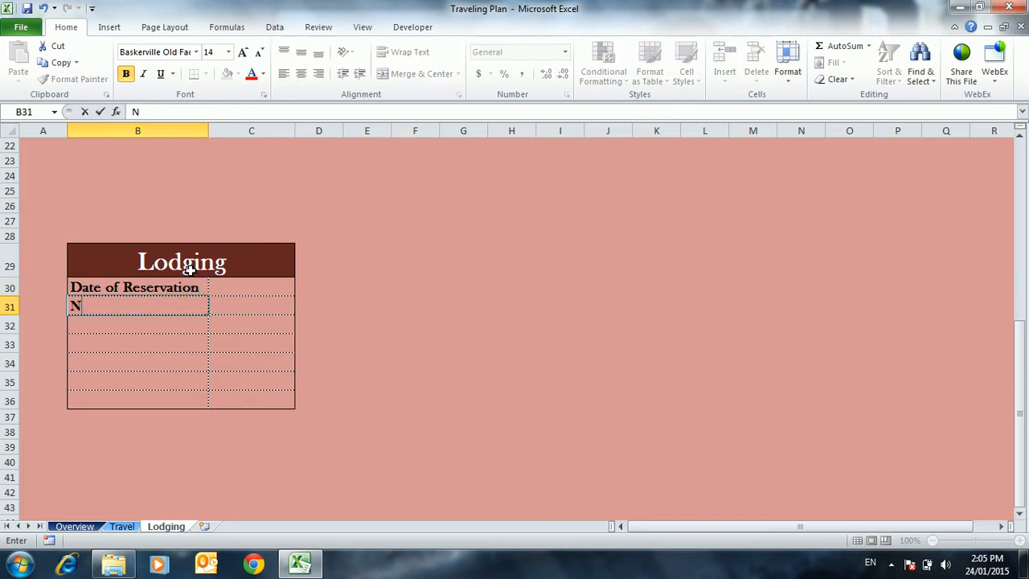
pyautogui.write('mae')
pyautogui.press('Return')
pyautogui.write('\\')
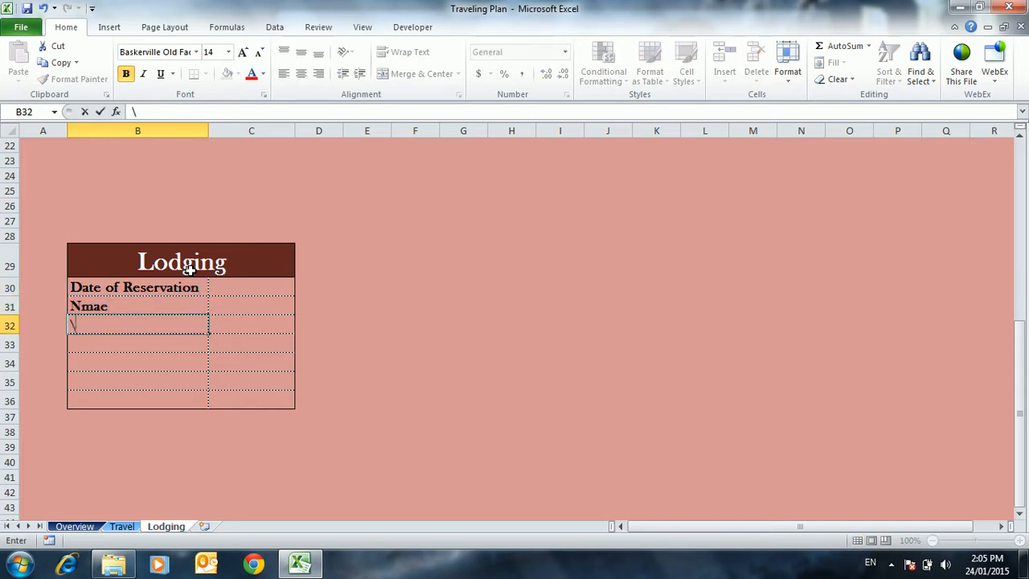
pyautogui.press('Escape')
pyautogui.press('Up')
pyautogui.write('Name')
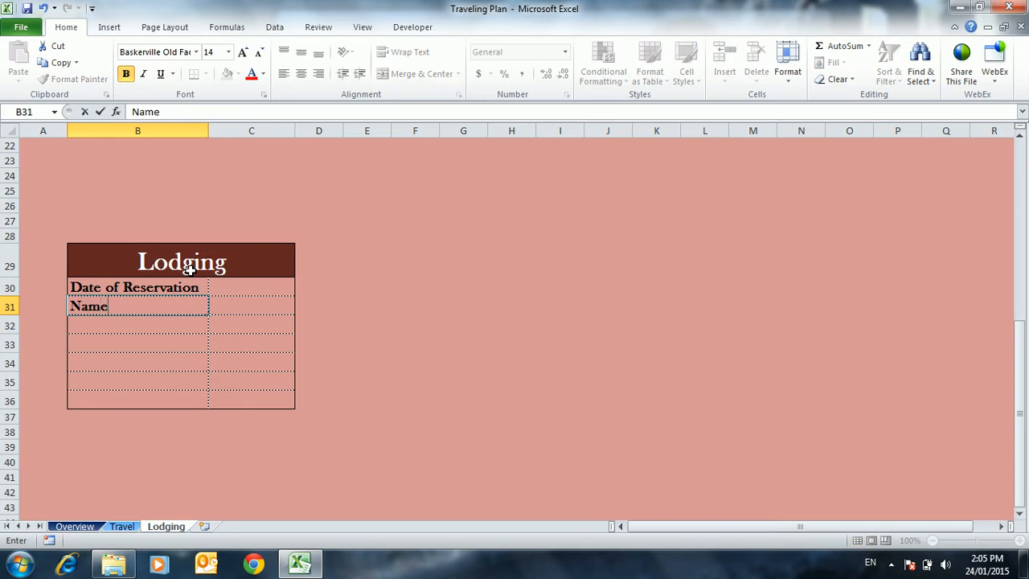
pyautogui.press('Return')
pyautogui.write('Address')
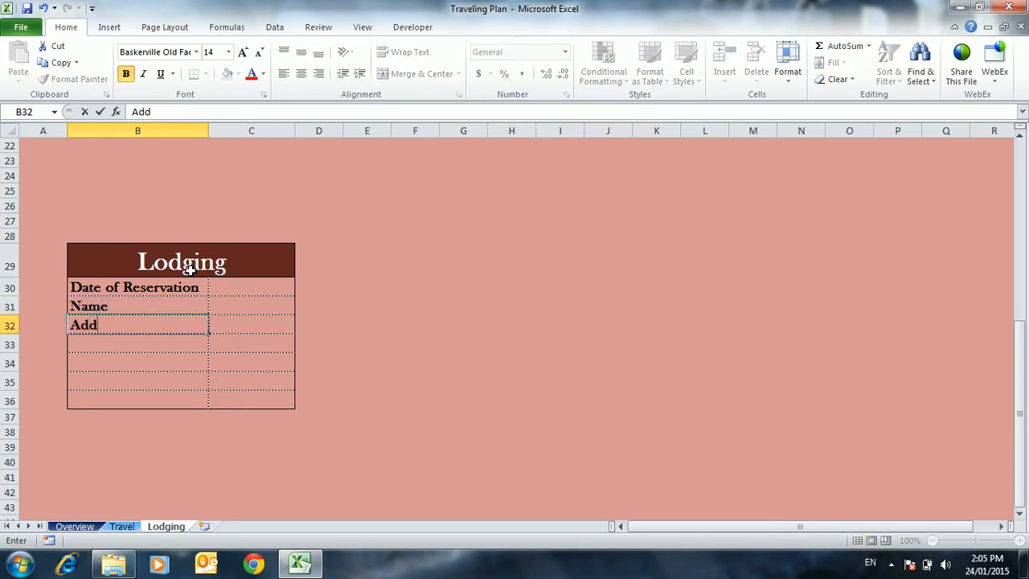
pyautogui.press('Return')
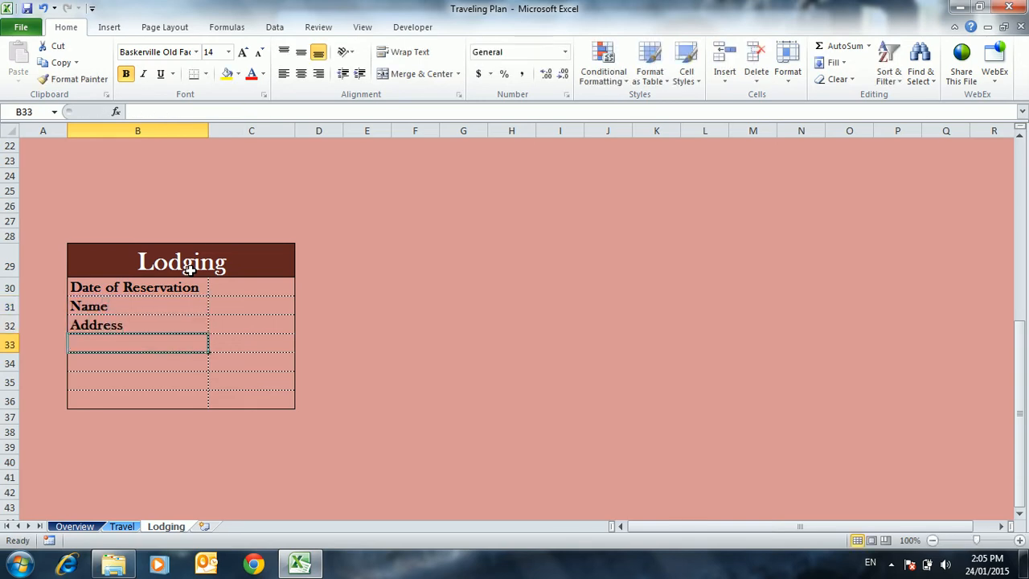
# Add the row labels "Phone Number" and "Check In Date" below Address
pyautogui.write('Phone M')
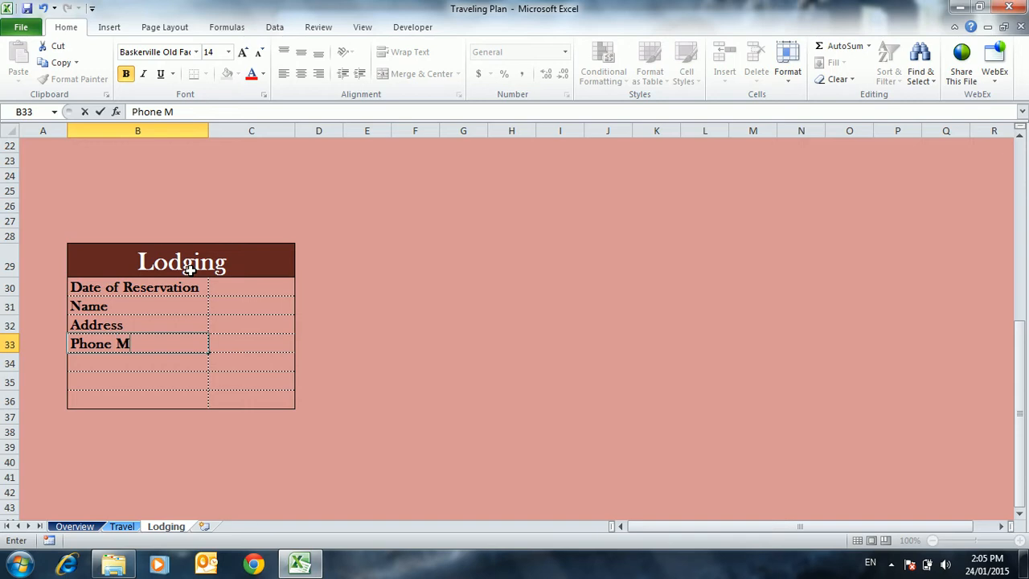
pyautogui.press('BackSpace')
pyautogui.write('Number')
pyautogui.press('Return')
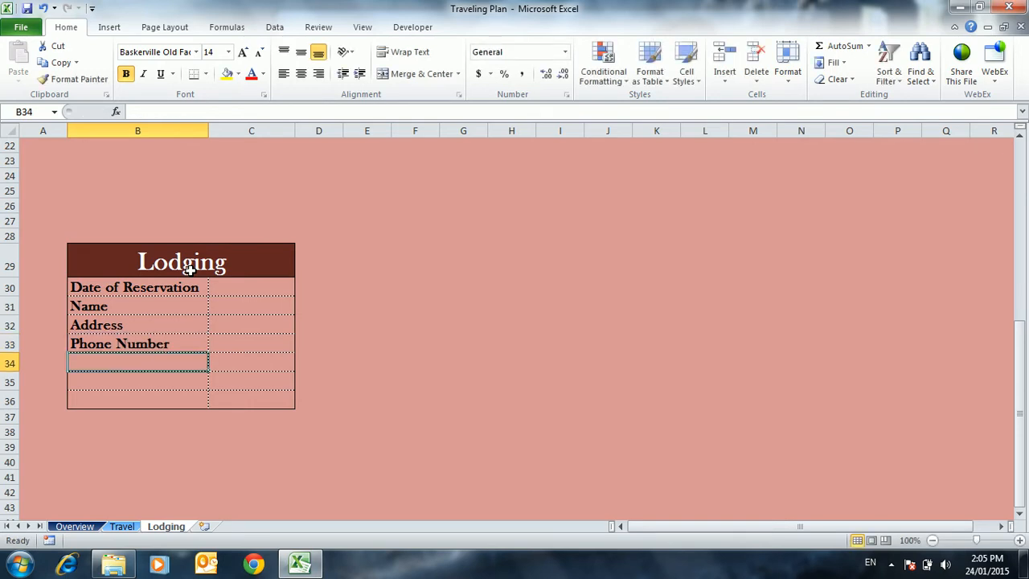
pyautogui.write('Check In')
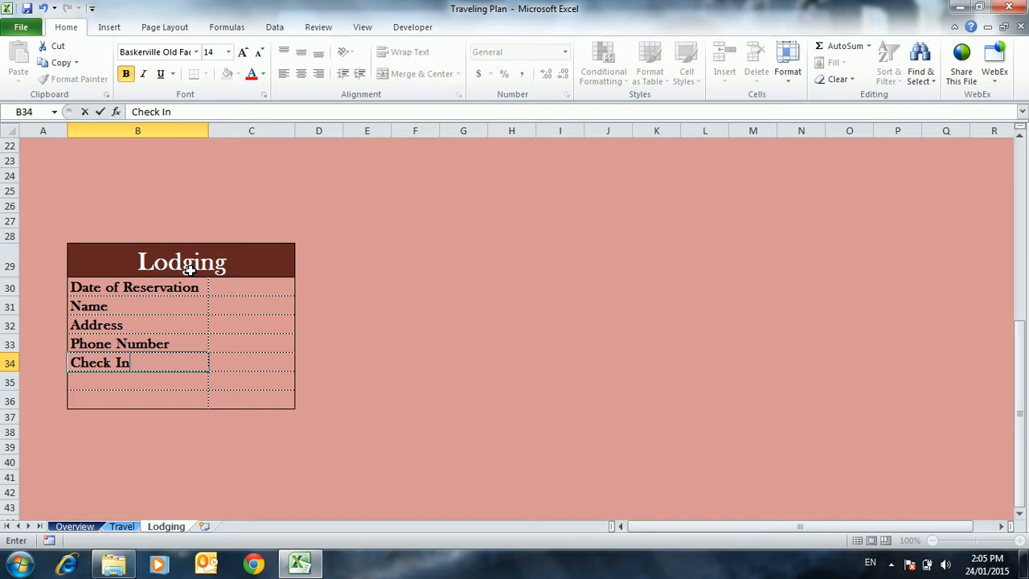
pyautogui.write(' Date')
pyautogui.press('Return')
# Copy the Check In Date label to the row below and change the copy to "Check Out Date"
pyautogui.press('Up')
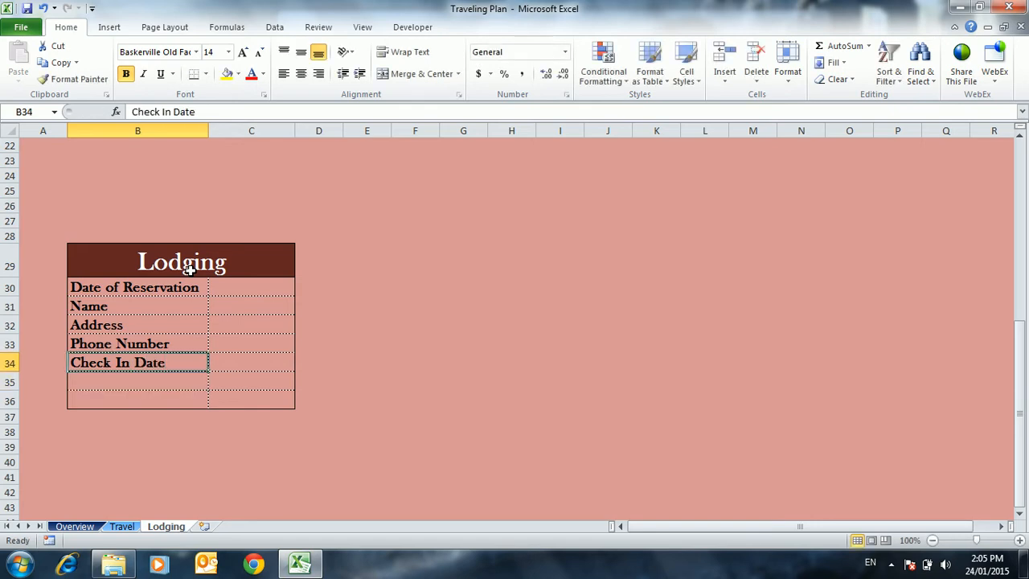
pyautogui.hotkey('ctrl', 'c')
pyautogui.press('Down')
pyautogui.hotkey('ctrl', 'v')
pyautogui.press('Escape')
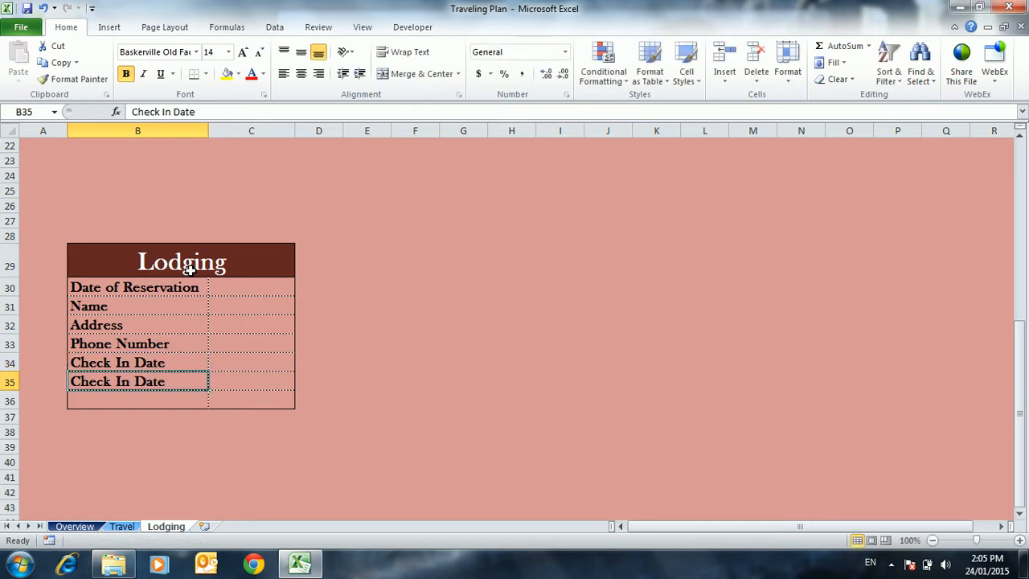
pyautogui.doubleClick(127, 381)
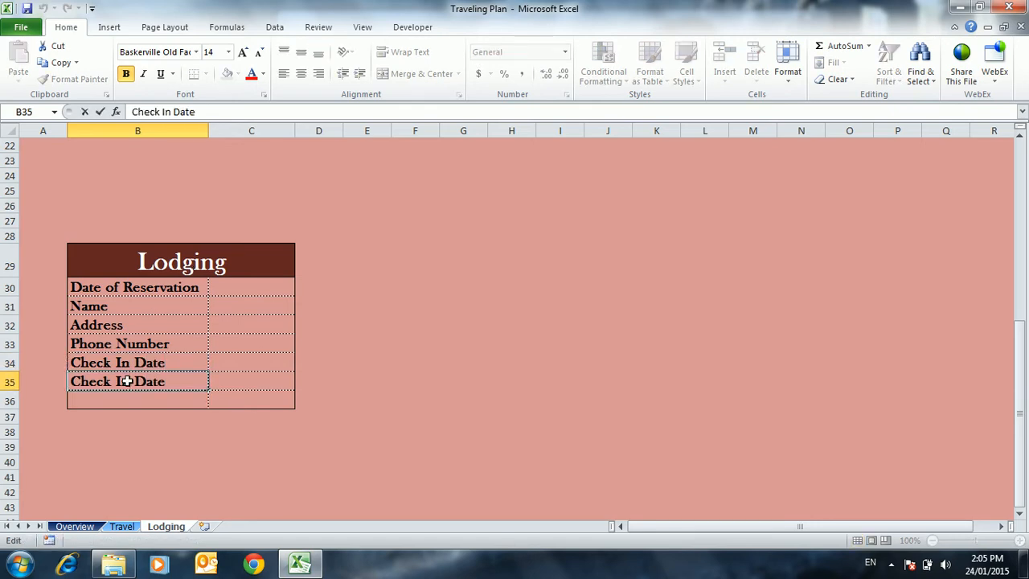
pyautogui.press('BackSpace')
pyautogui.press('BackSpace')
pyautogui.write('Out')
pyautogui.press('Return')
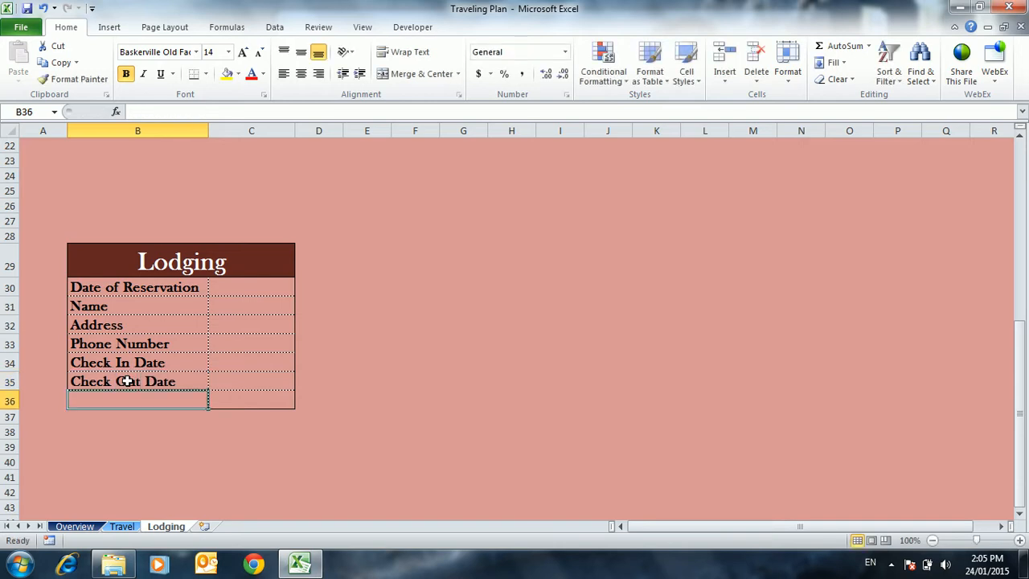
# Label the last row of the Lodging table "Price" and enter 300 as its value
pyautogui.write('Price')
pyautogui.press('Return')
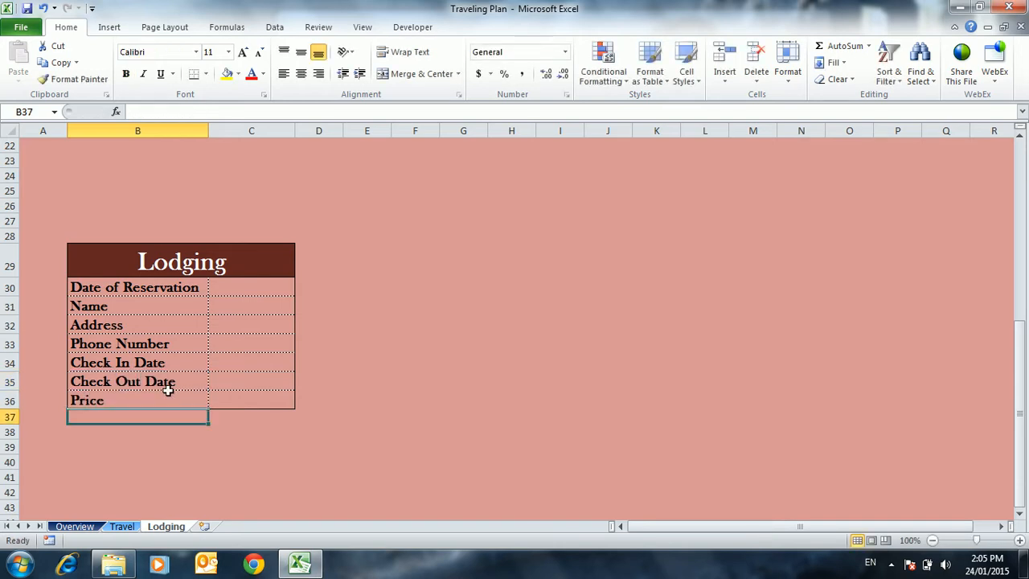
pyautogui.click(236, 397)
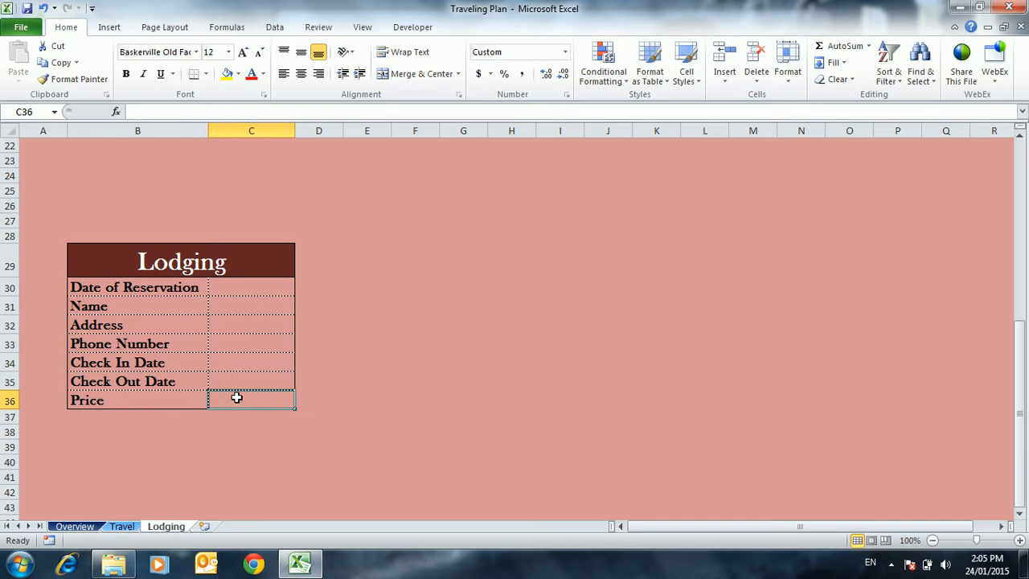
pyautogui.write('300')
pyautogui.press('Return')
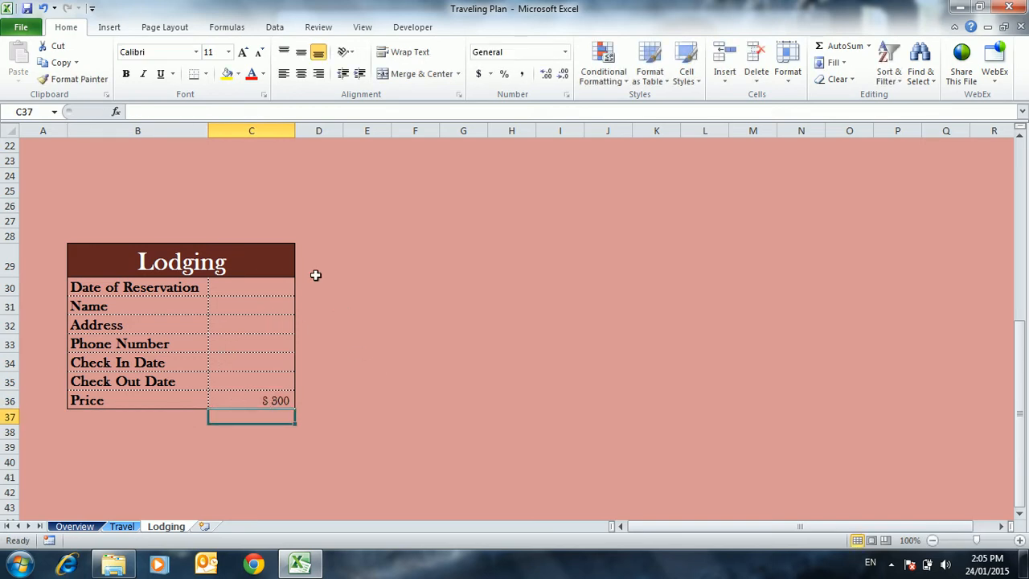
pyautogui.click(256, 345)
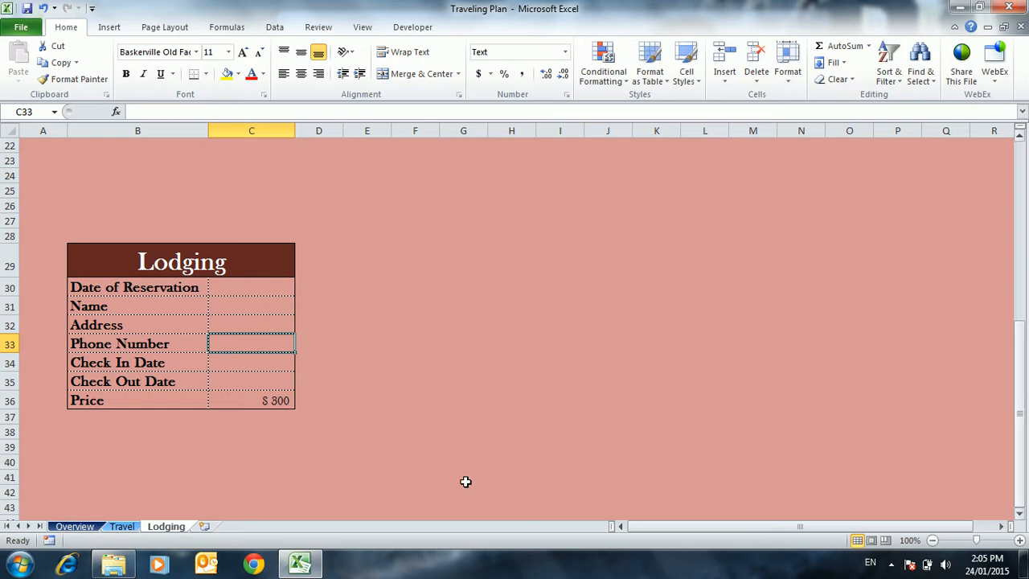
# Give the Lodging sheet tab a red theme color and check it from the Travel sheet before returning
pyautogui.rightClick(161, 527)
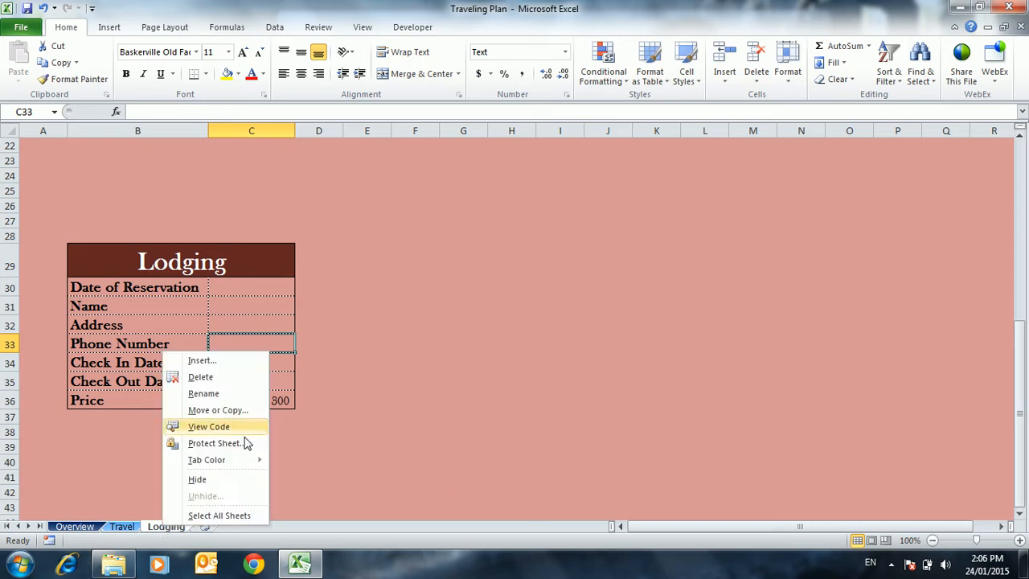
pyautogui.moveTo(214, 462)
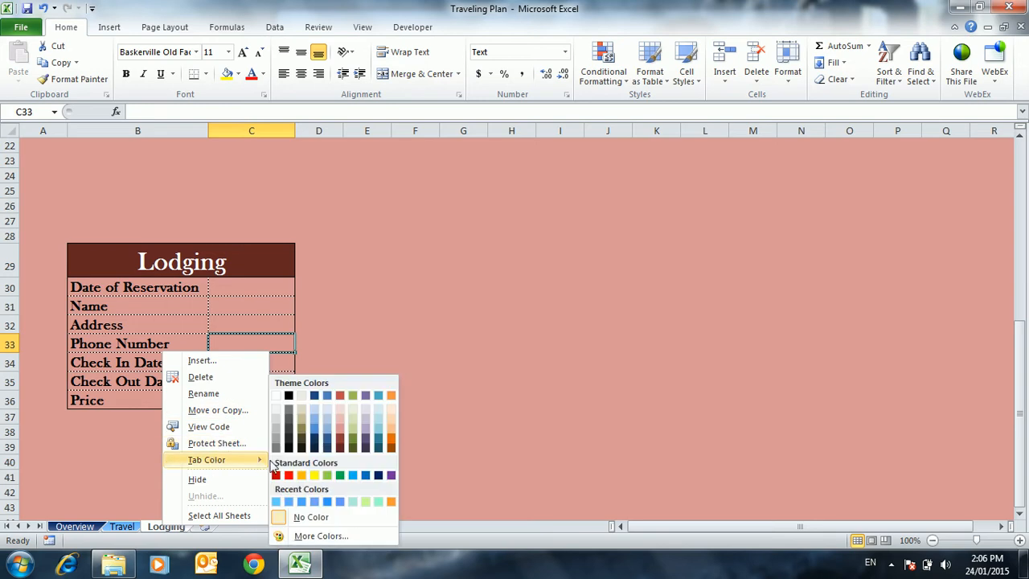
pyautogui.click(341, 437)
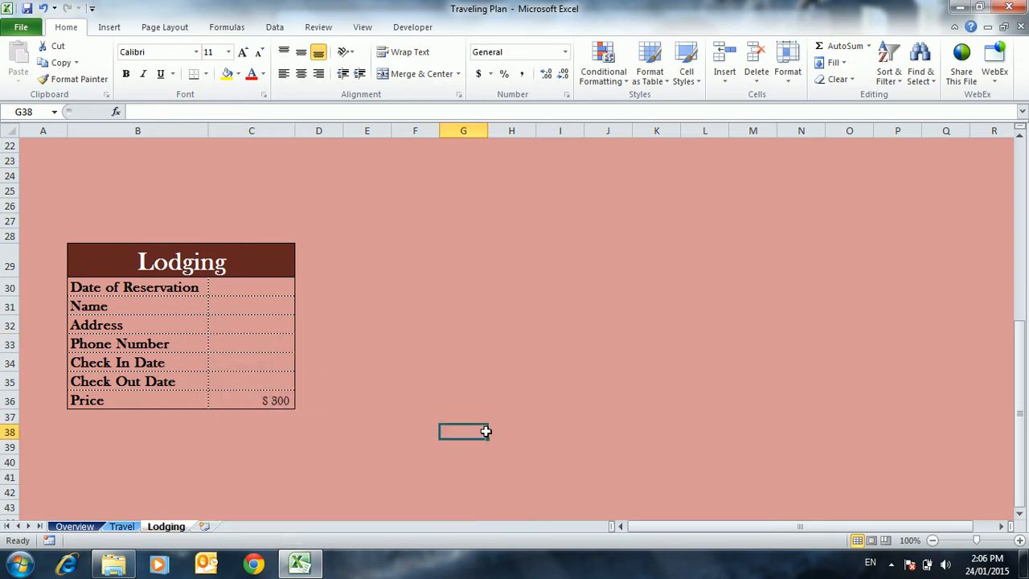
pyautogui.click(128, 528)
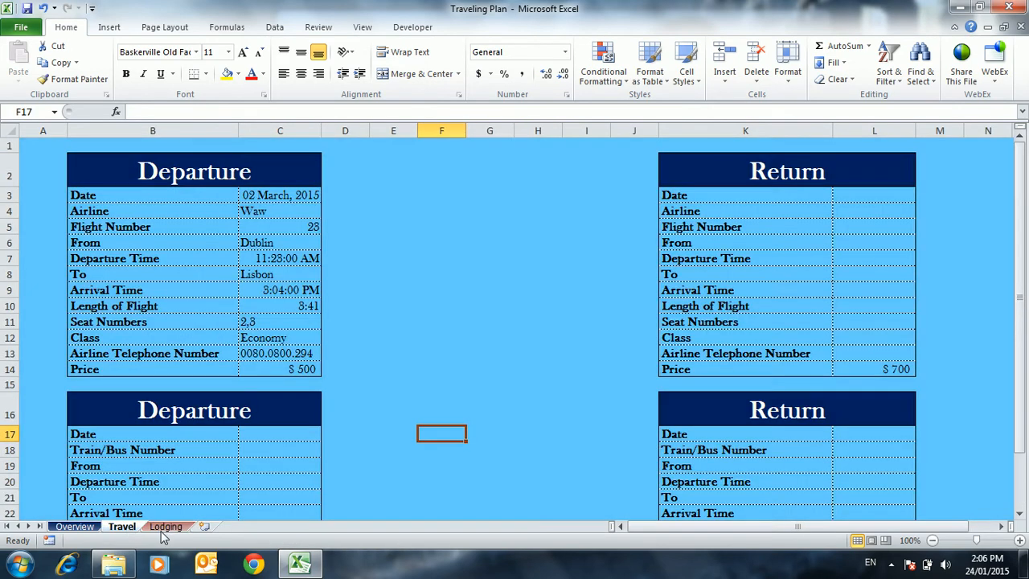
pyautogui.click(162, 530)
pyautogui.click(471, 270)
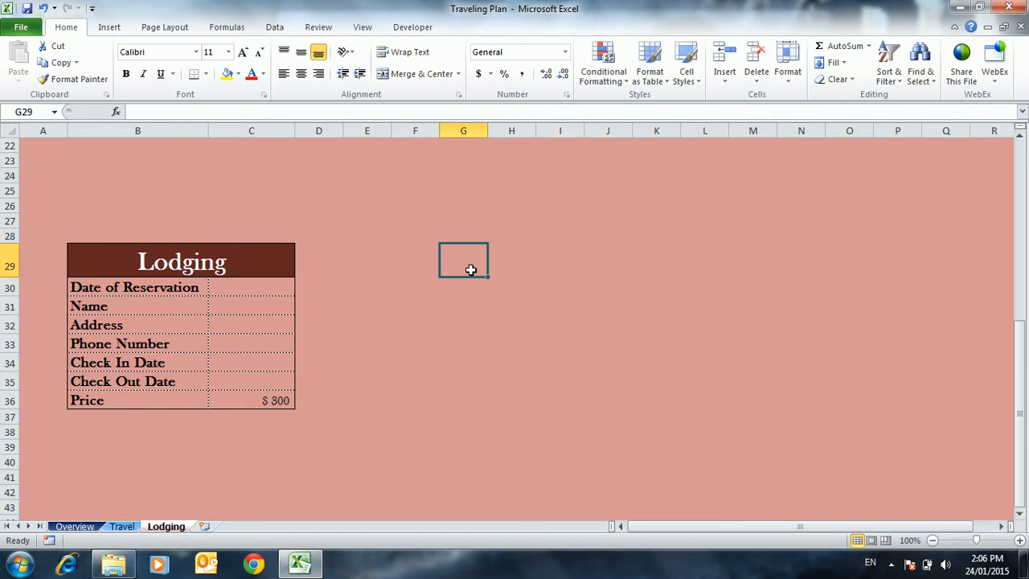
# Try inserting a blank row above Address in the Lodging table, and undo the insertion
pyautogui.scroll(2, 470, 265)
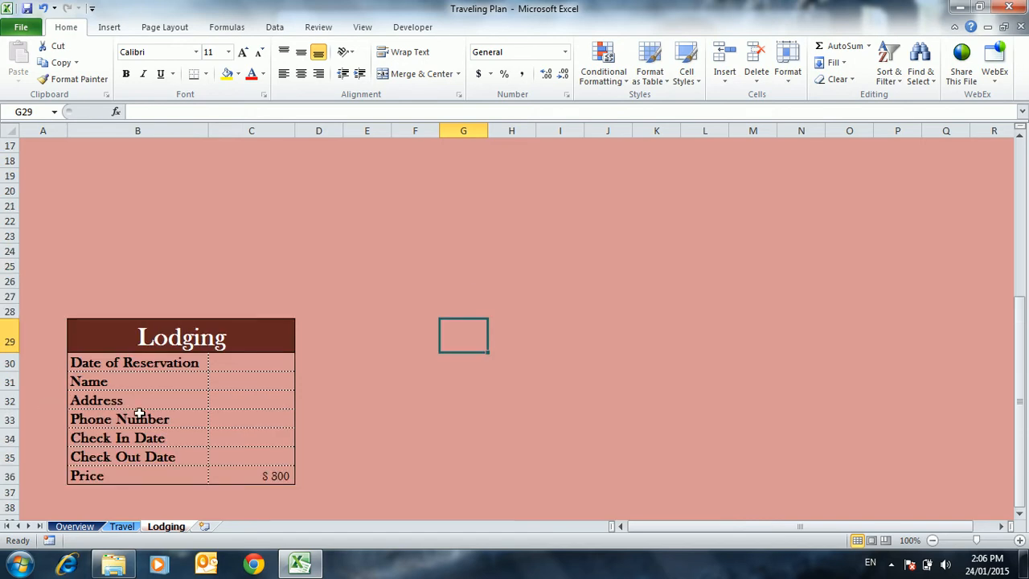
pyautogui.rightClick(10, 401)
pyautogui.click(61, 288)
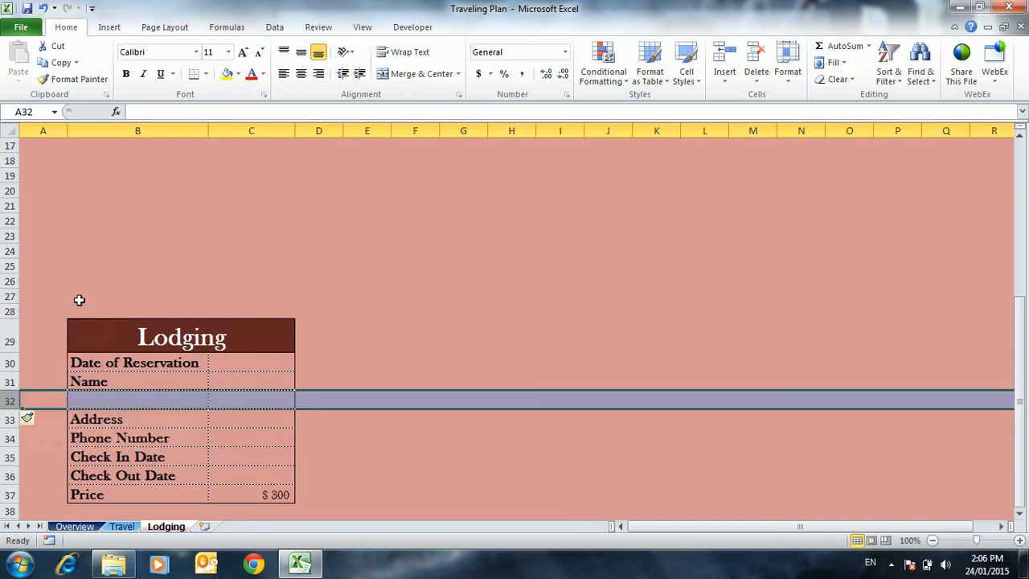
pyautogui.click(414, 399)
pyautogui.click(129, 399)
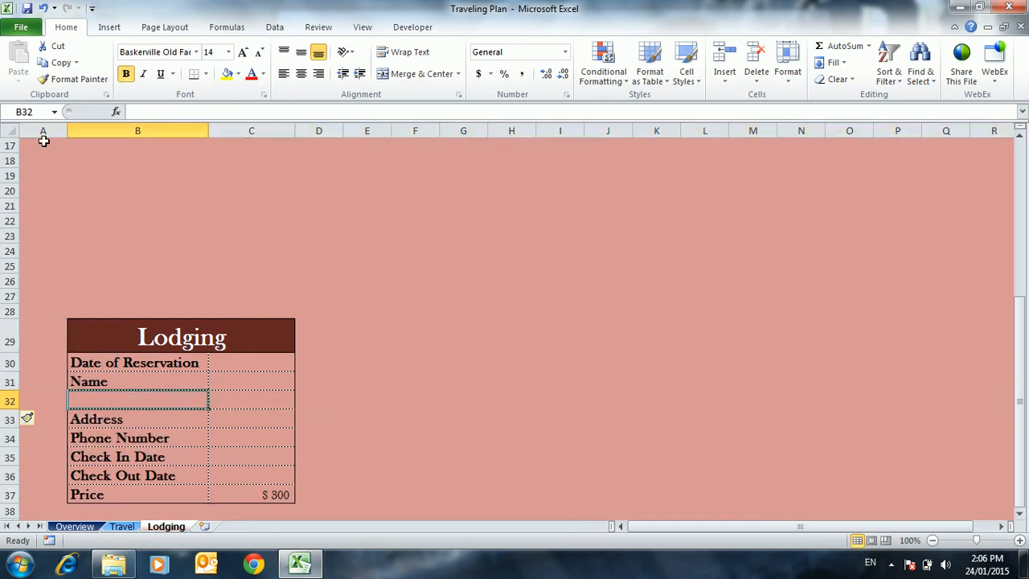
pyautogui.click(42, 8)
pyautogui.click(439, 329)
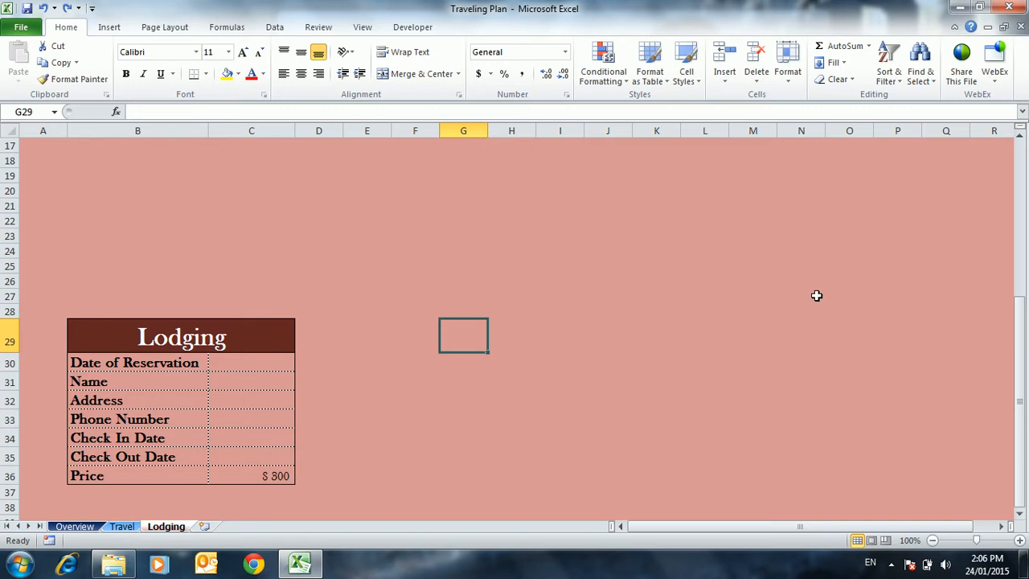
pyautogui.moveTo(1019, 371); pyautogui.dragTo(1005, 213)
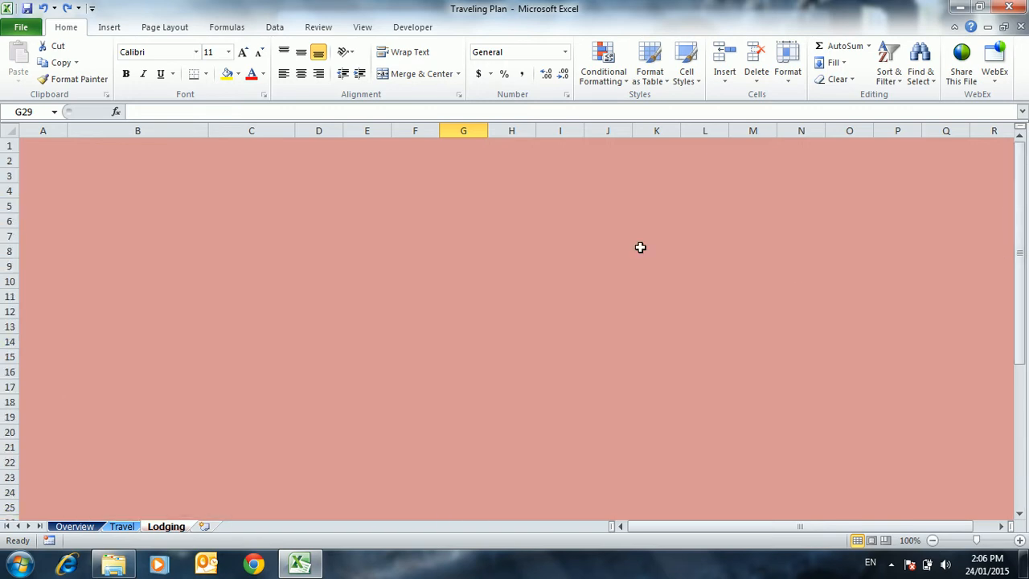
pyautogui.moveTo(1019, 263); pyautogui.dragTo(1019, 299)
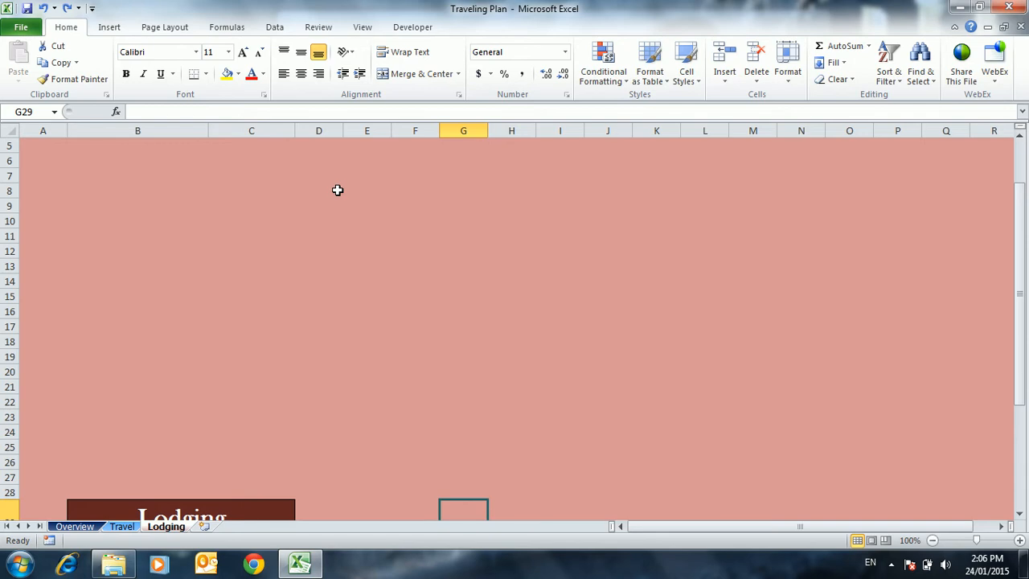
# Insert the picture Environment infographic01 from the Images folder into the Lodging sheet
pyautogui.click(108, 28)
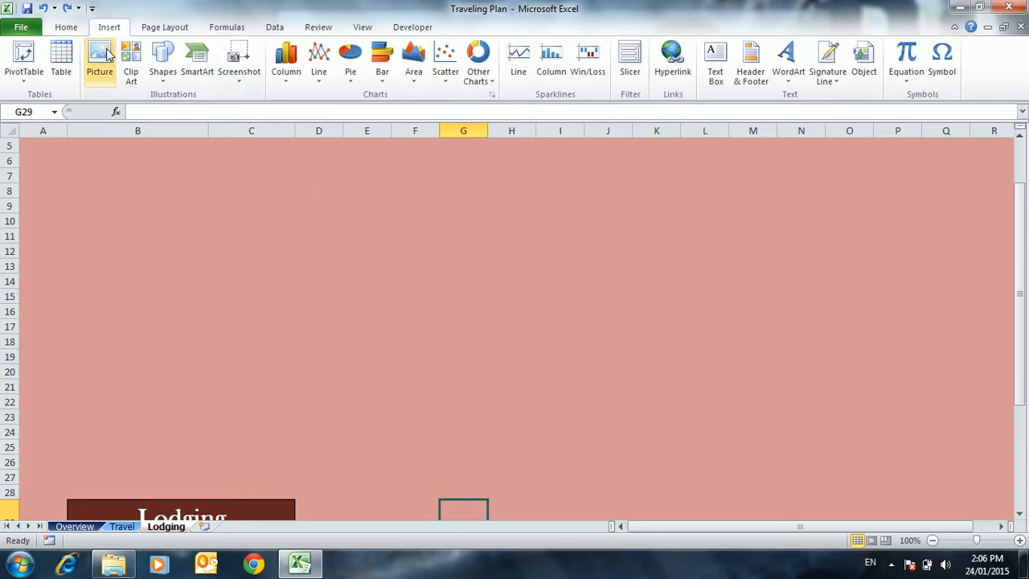
pyautogui.click(99, 57)
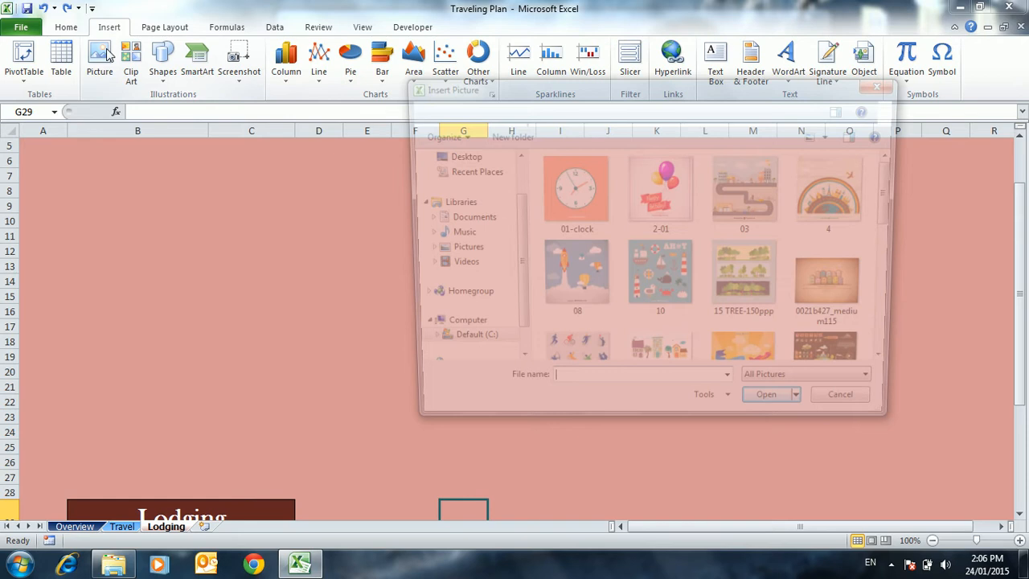
pyautogui.moveTo(896, 215); pyautogui.dragTo(897, 240)
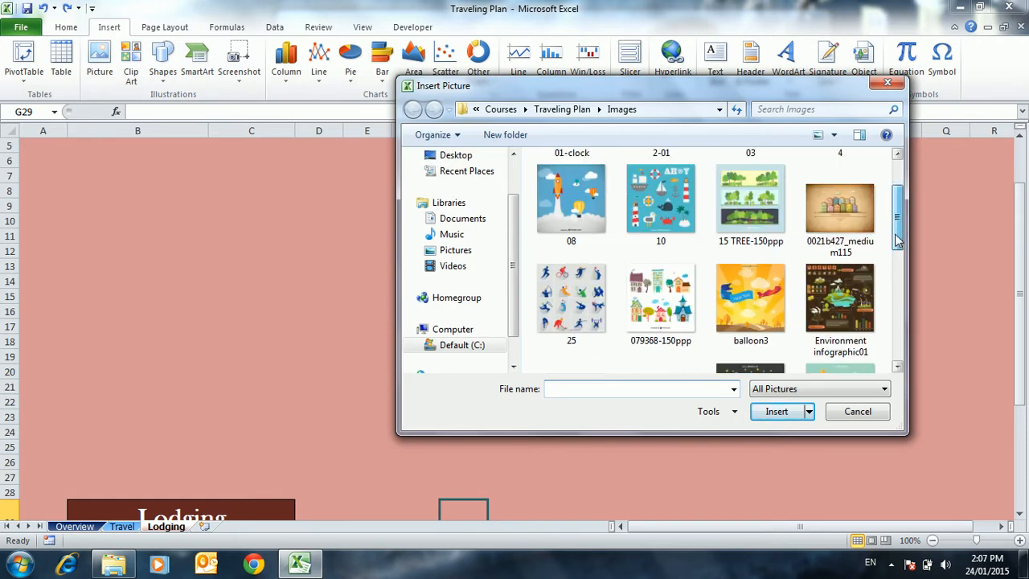
pyautogui.click(833, 329)
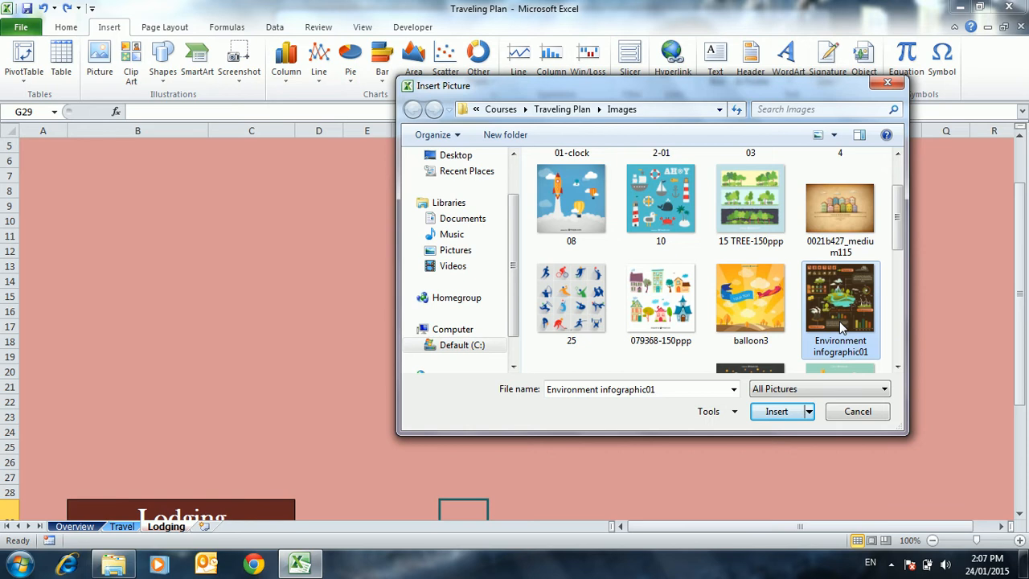
pyautogui.click(773, 413)
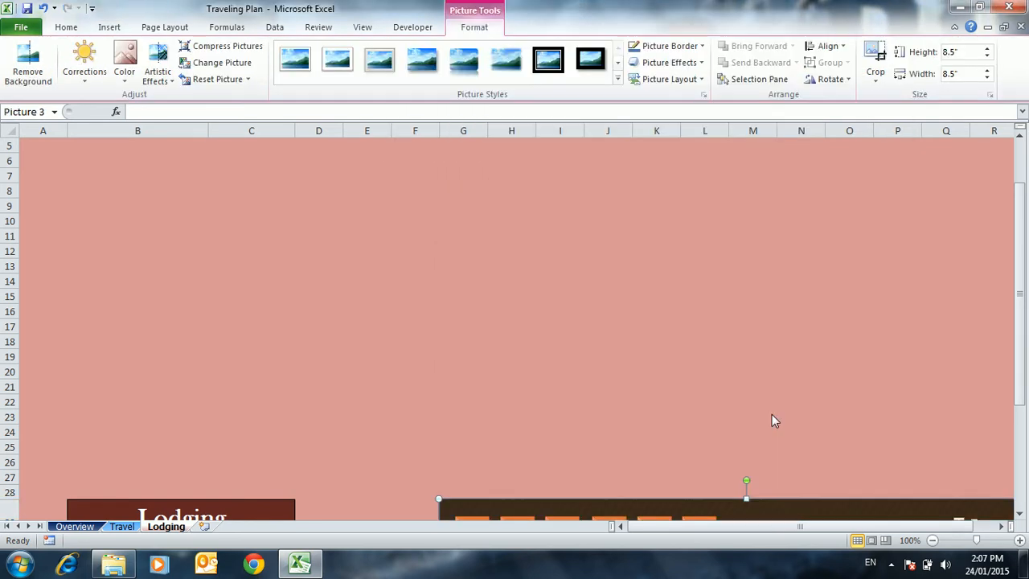
# Enlarge the inserted infographic from its corners to about 11.09" high and 10.97" wide, beside the Lodging table
pyautogui.click(933, 540)
pyautogui.click(933, 540)
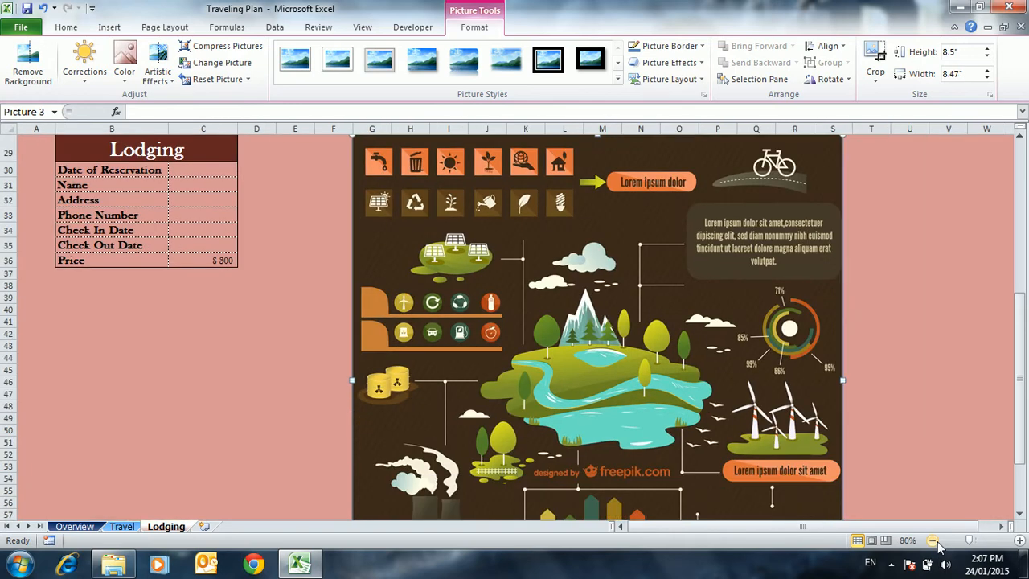
pyautogui.click(934, 541)
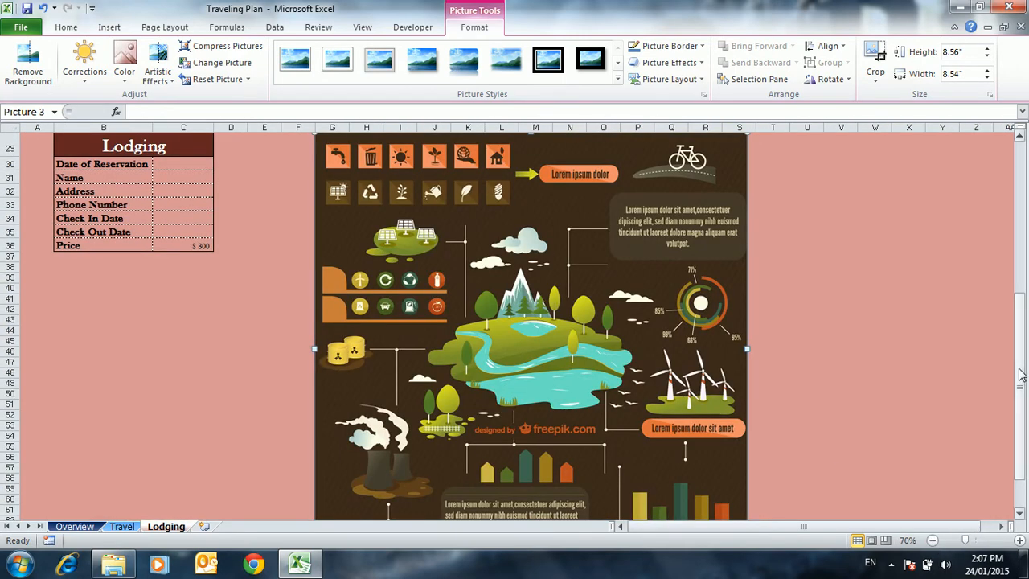
pyautogui.moveTo(1020, 374); pyautogui.dragTo(1012, 418)
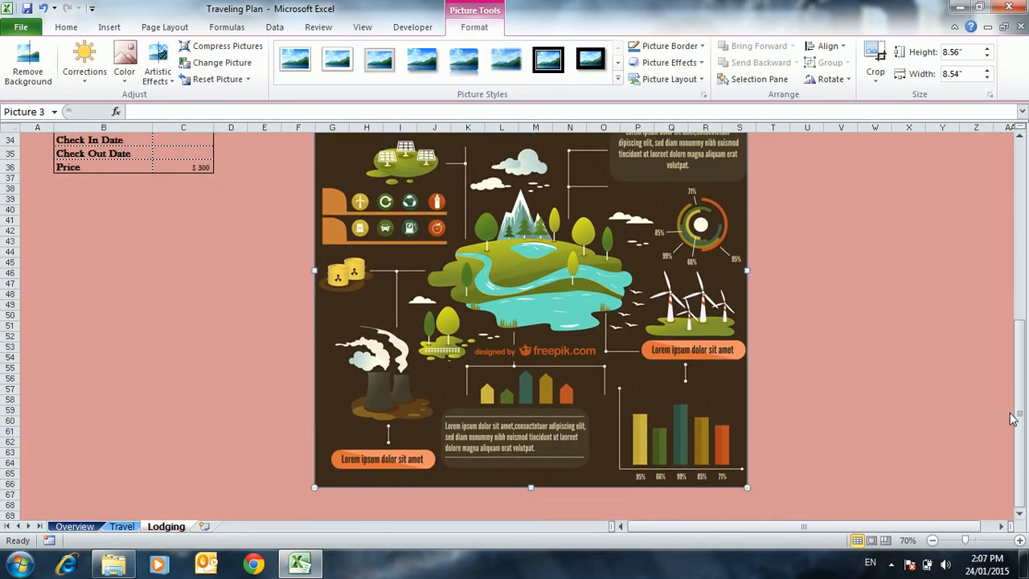
pyautogui.moveTo(746, 487); pyautogui.dragTo(792, 511)
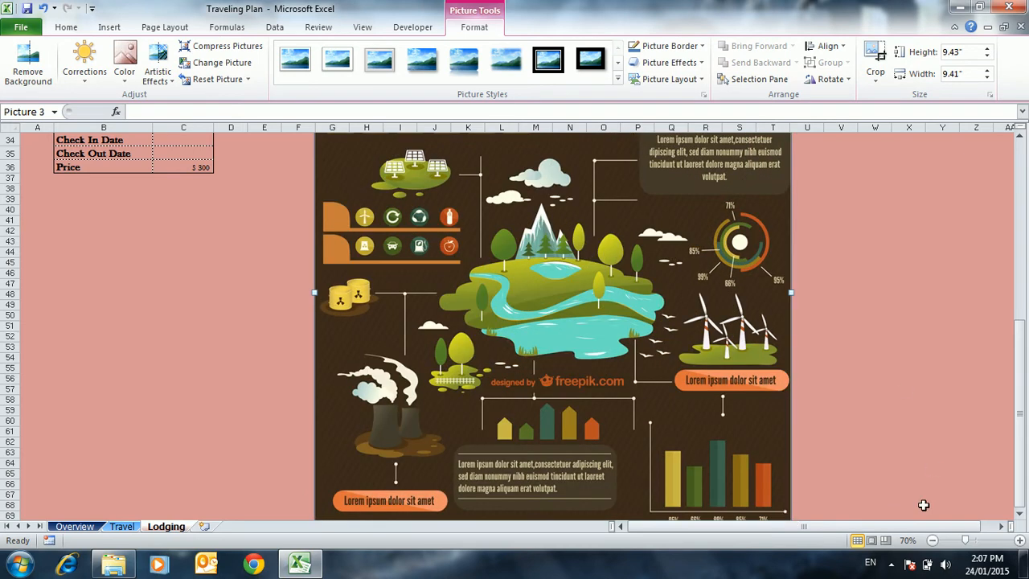
pyautogui.click(931, 540)
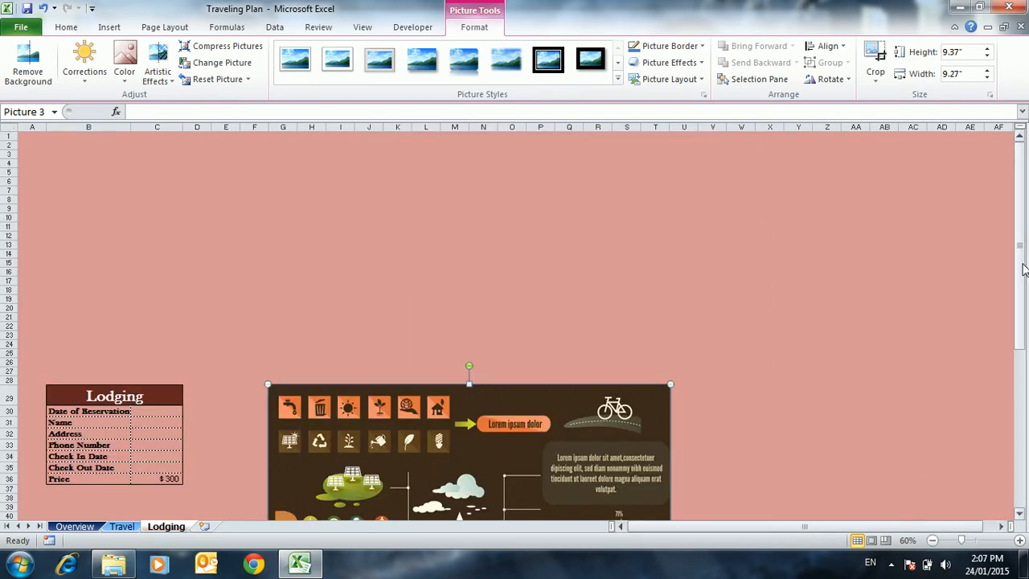
pyautogui.moveTo(1023, 269); pyautogui.dragTo(1013, 414)
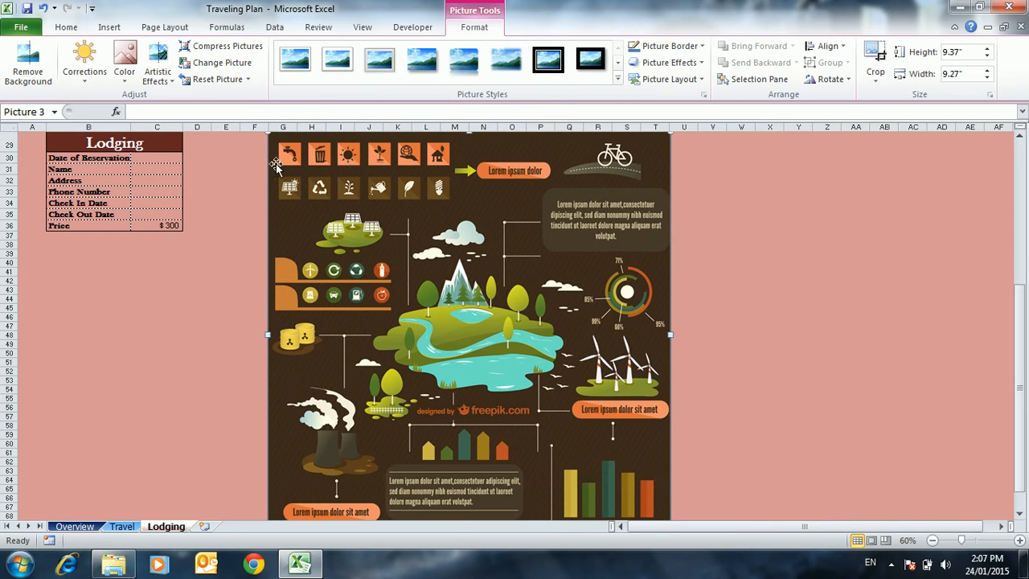
pyautogui.moveTo(268, 132); pyautogui.dragTo(216, 108)
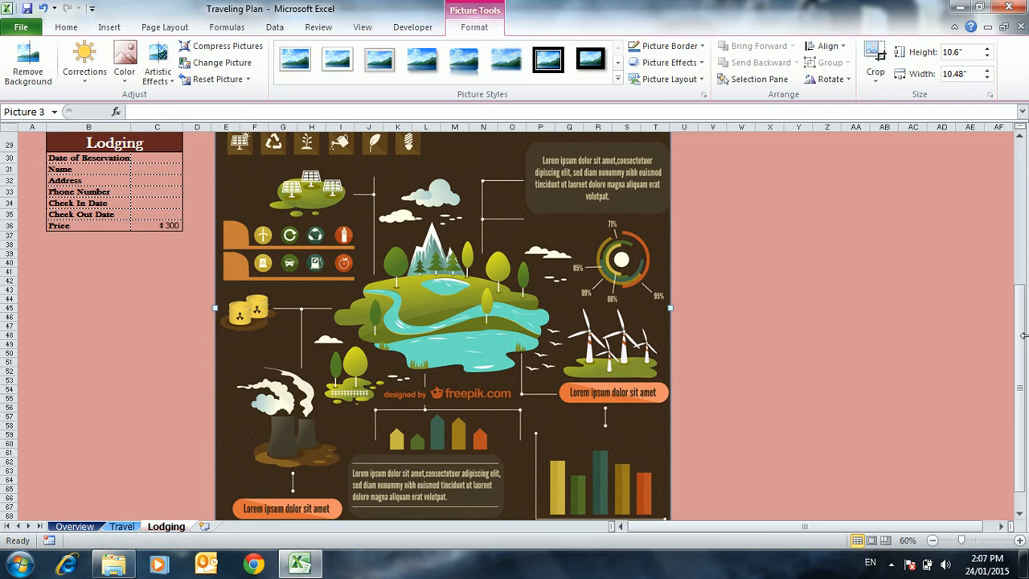
pyautogui.moveTo(1025, 328); pyautogui.dragTo(1025, 317)
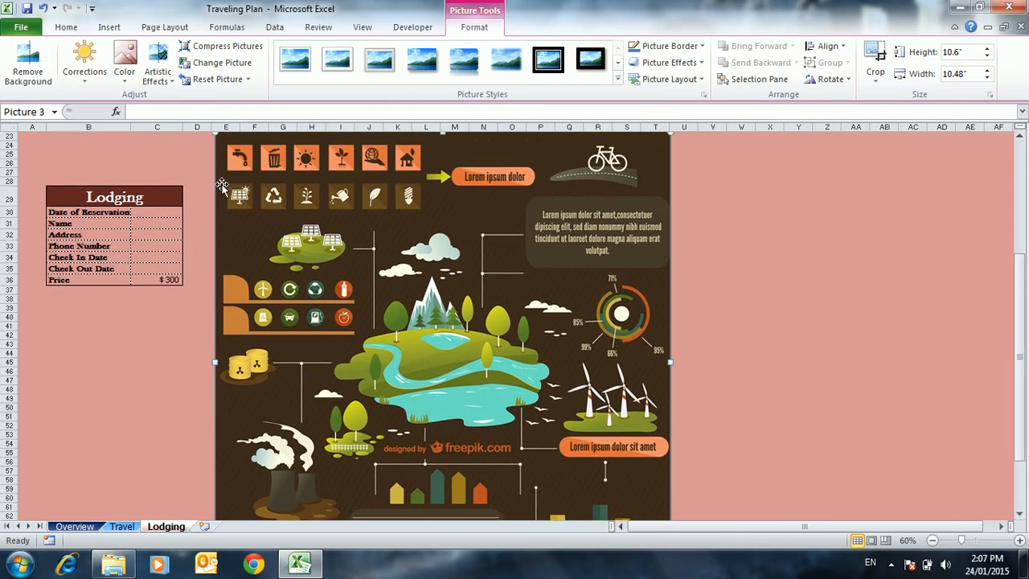
pyautogui.moveTo(215, 133); pyautogui.dragTo(193, 122)
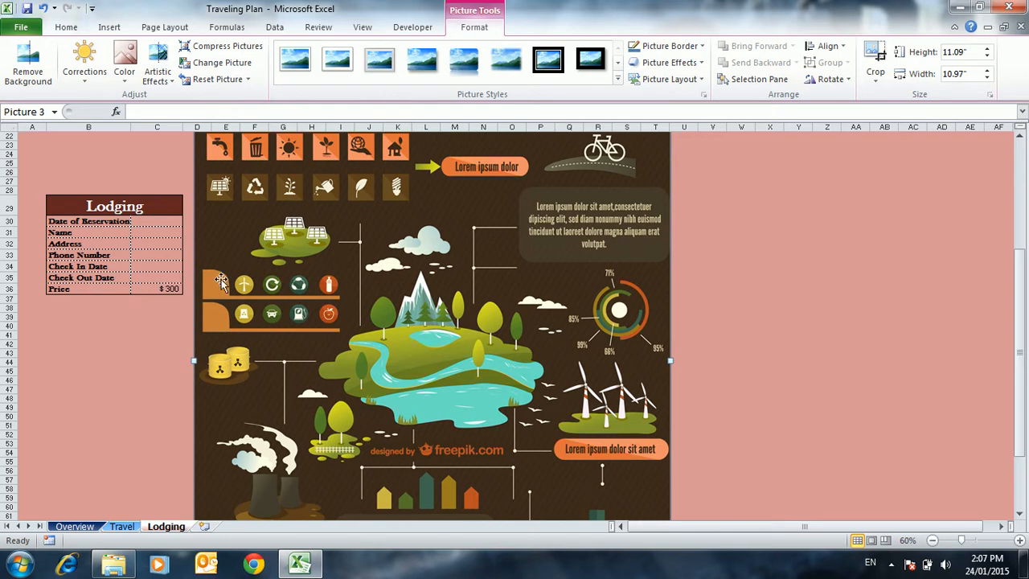
# Remove the infographic's background, fitting the selection frame closely around the central mountain and lake island, and keep the changes
pyautogui.click(28, 69)
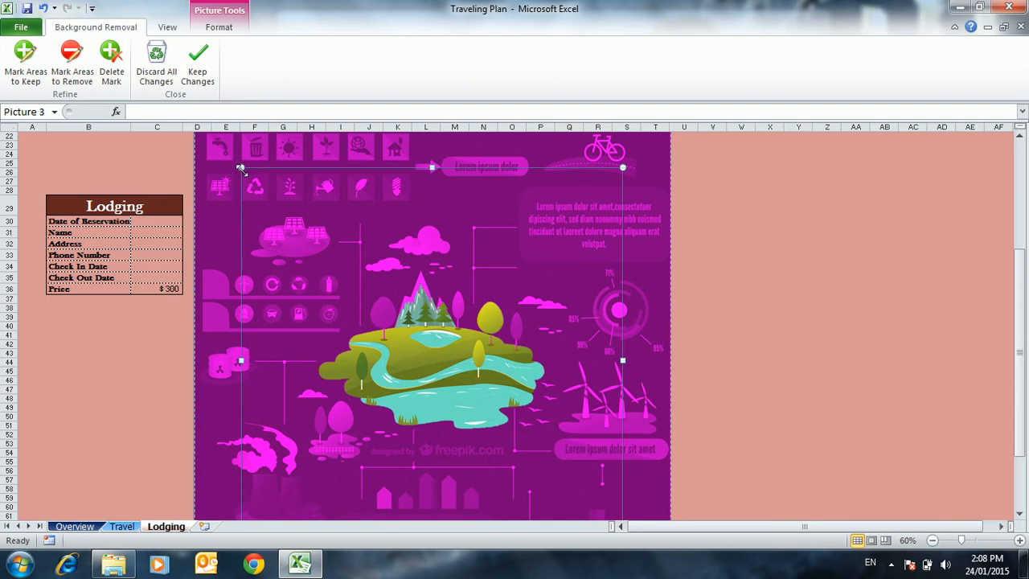
pyautogui.moveTo(239, 167); pyautogui.dragTo(316, 258)
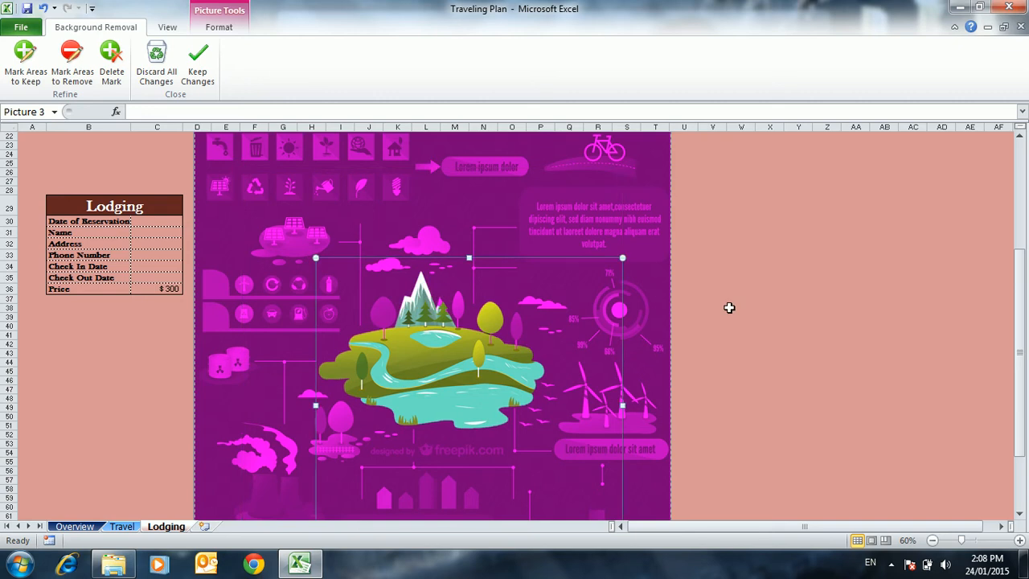
pyautogui.moveTo(1020, 288); pyautogui.dragTo(997, 348)
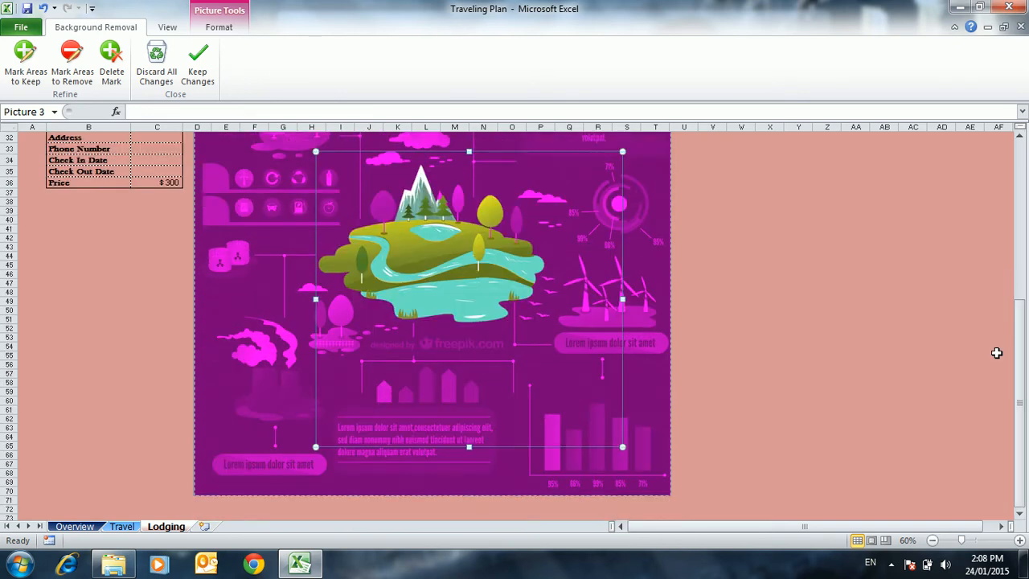
pyautogui.moveTo(622, 444); pyautogui.dragTo(548, 329)
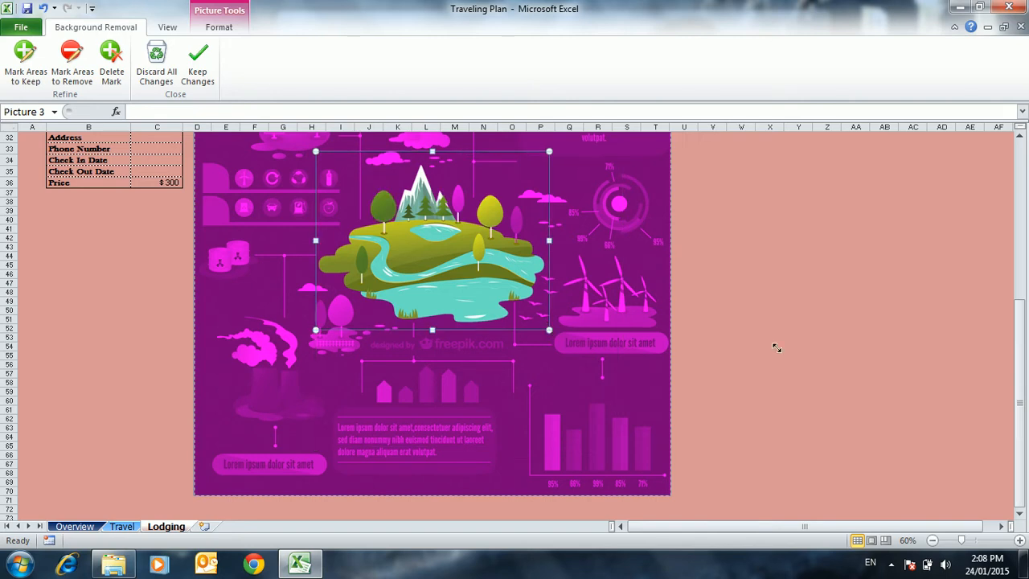
pyautogui.moveTo(1020, 345); pyautogui.dragTo(1018, 296)
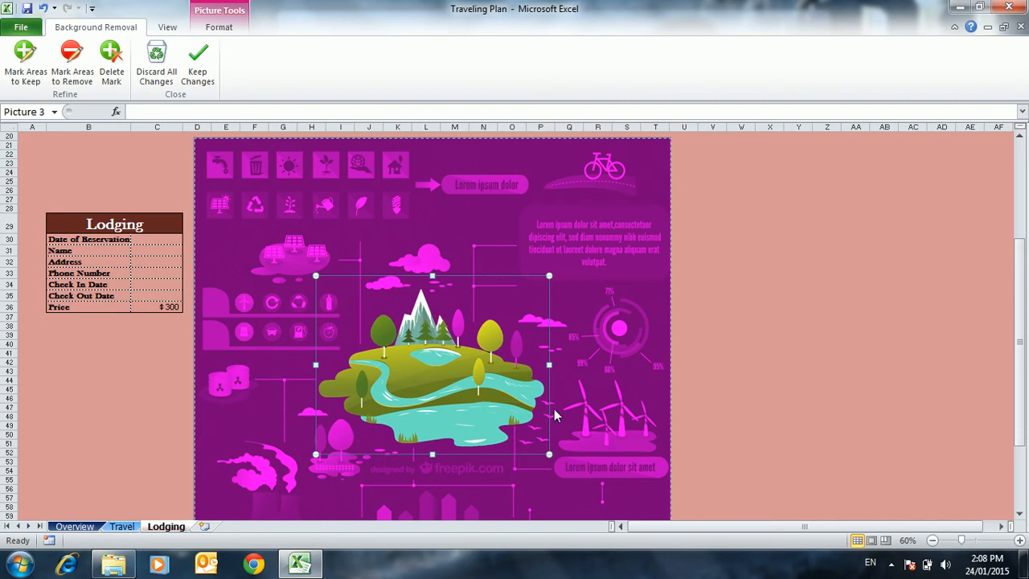
pyautogui.moveTo(549, 454); pyautogui.dragTo(568, 456)
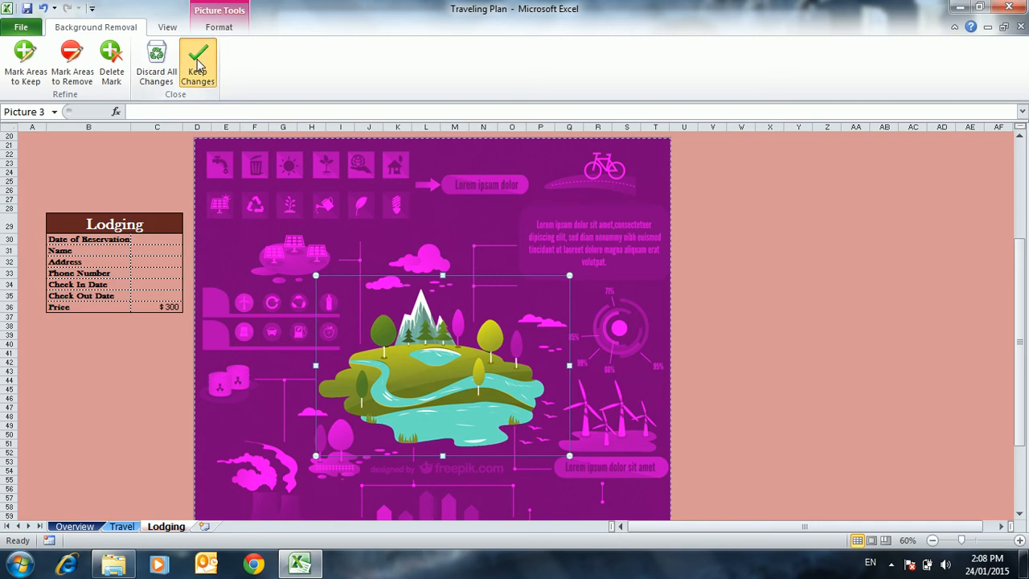
pyautogui.click(196, 64)
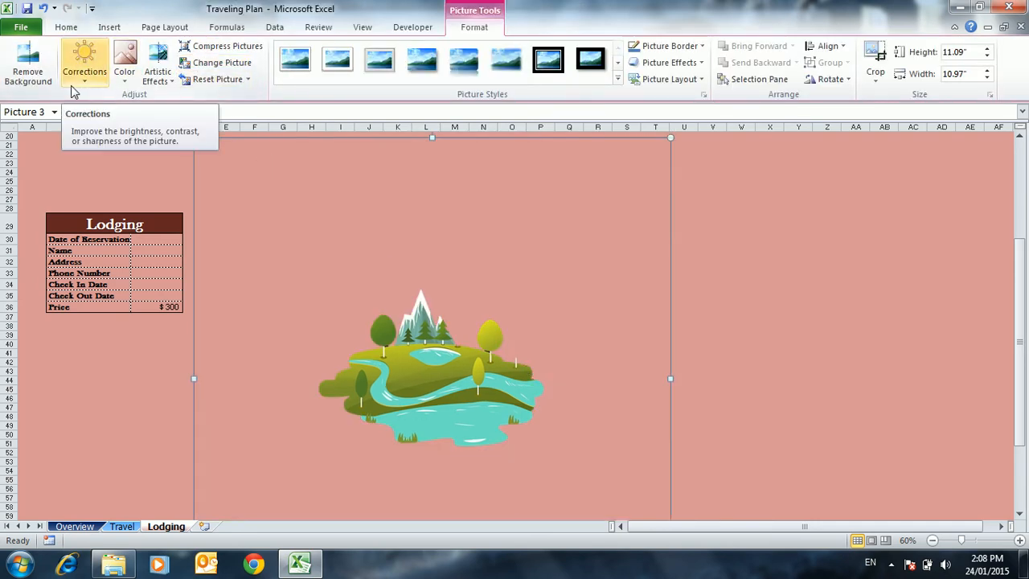
# Reopen the picture's background removal and mark the tree beside the mountain, its trunk, and the island's easternmost tree as areas to keep
pyautogui.click(28, 64)
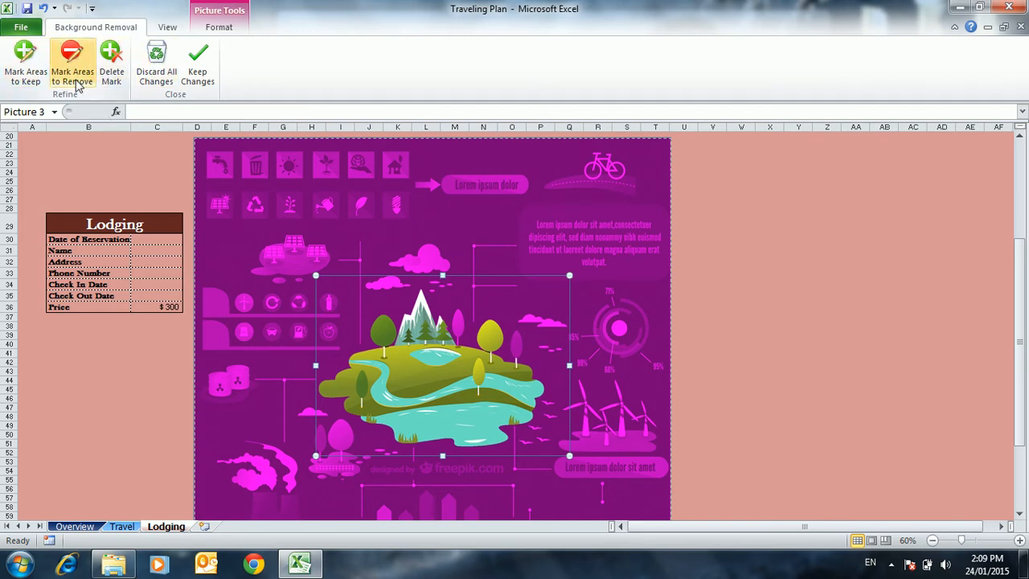
pyautogui.click(25, 60)
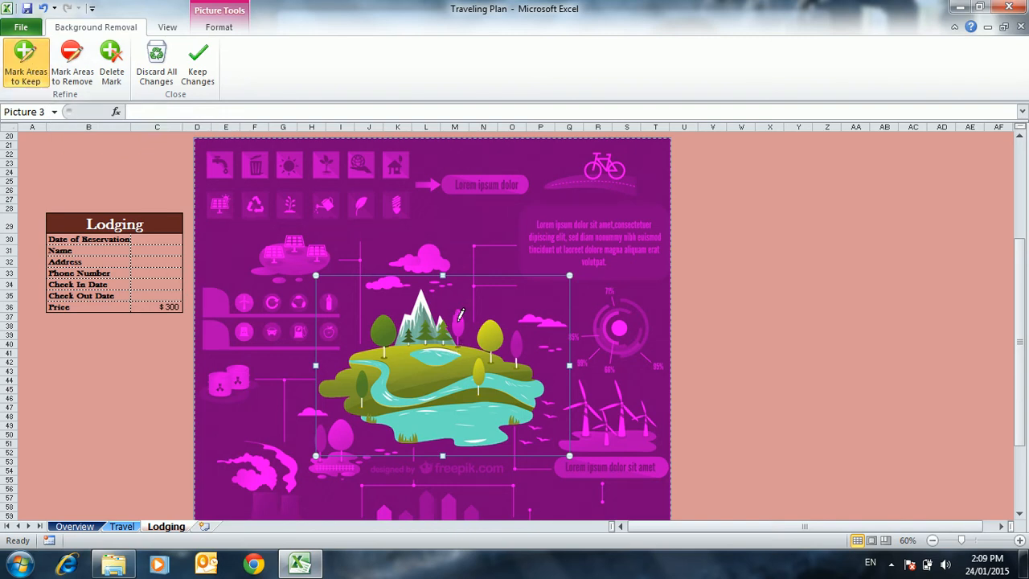
pyautogui.click(457, 320)
pyautogui.click(1019, 540)
pyautogui.click(1019, 540)
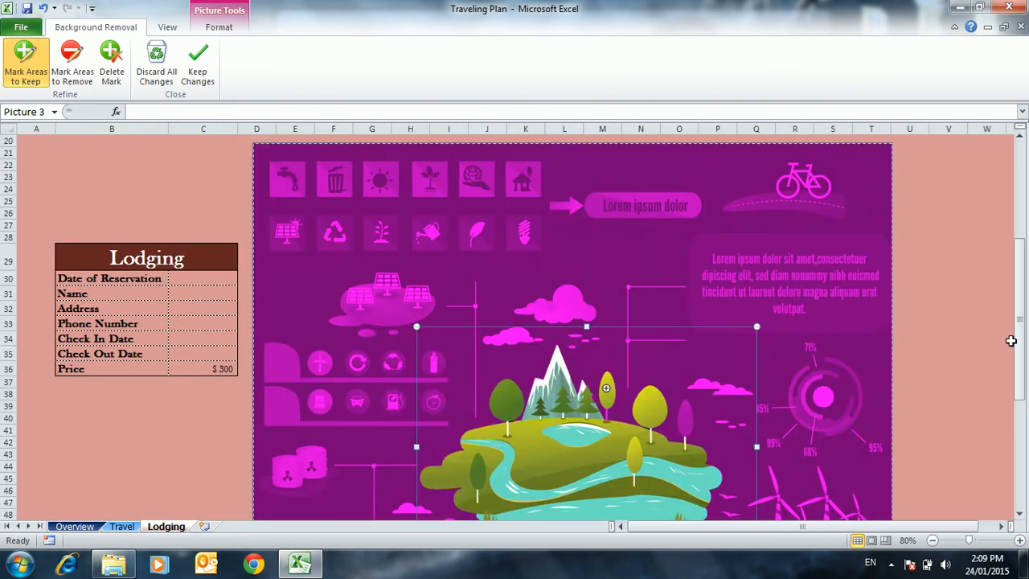
pyautogui.moveTo(1017, 341); pyautogui.dragTo(1022, 357)
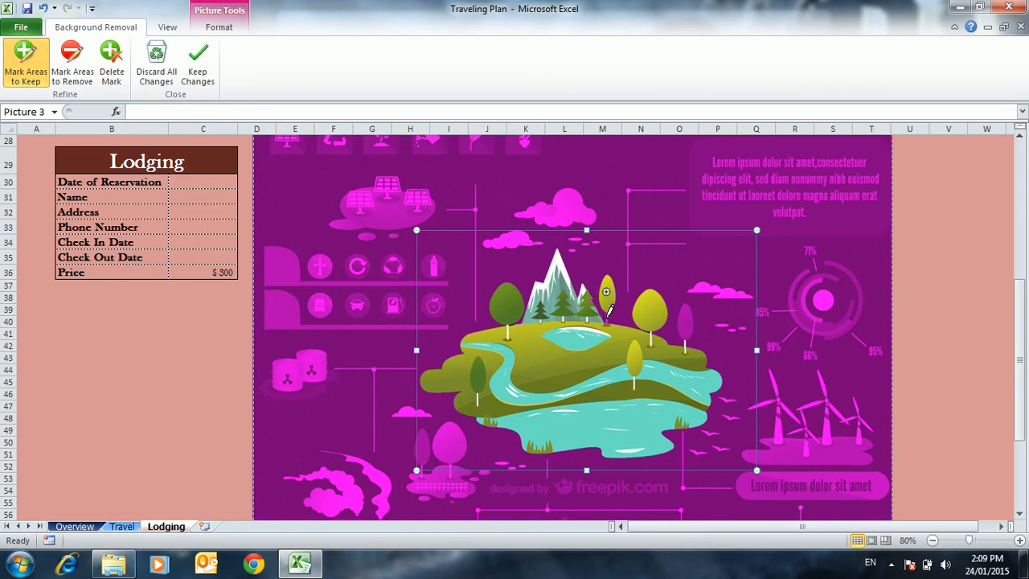
pyautogui.click(607, 317)
pyautogui.click(686, 324)
# Mark the white cloud above the island's right end and several spots just off the lake's right shore as areas to keep
pyautogui.click(705, 287)
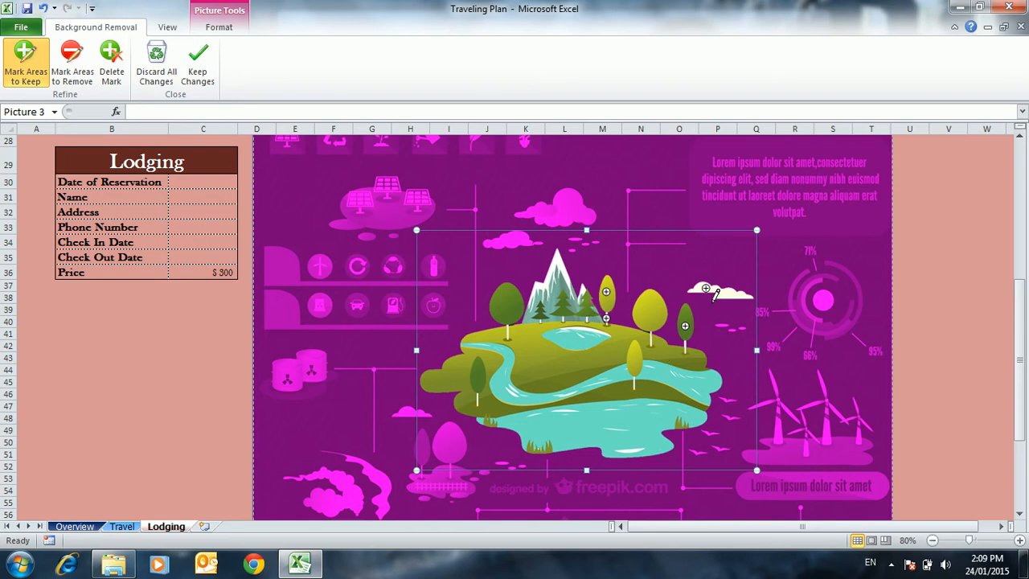
pyautogui.click(726, 385)
pyautogui.click(745, 377)
pyautogui.click(741, 396)
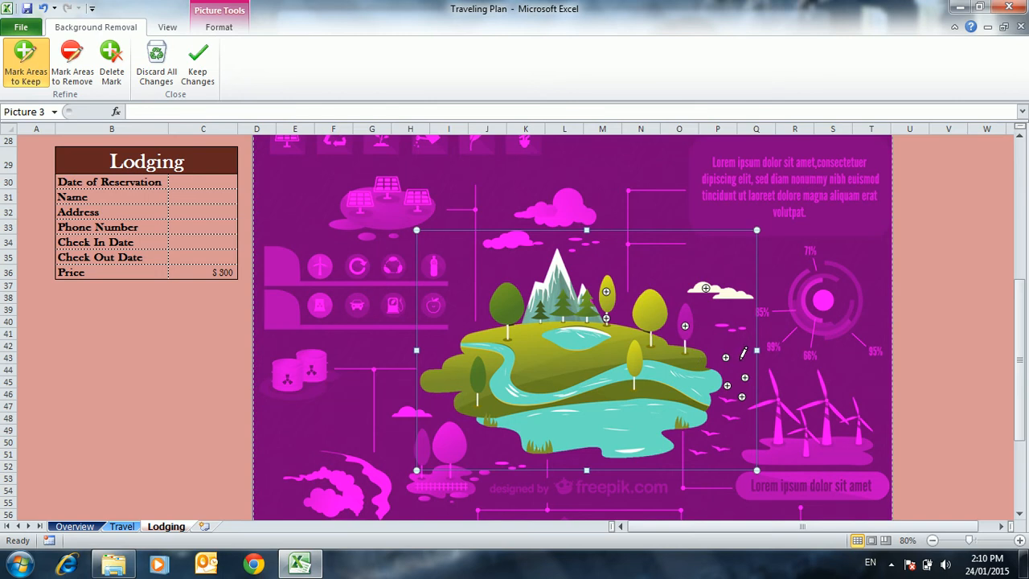
# Try marking two more spots off the lake's right shore as areas to keep, and undo both marks
pyautogui.click(738, 359)
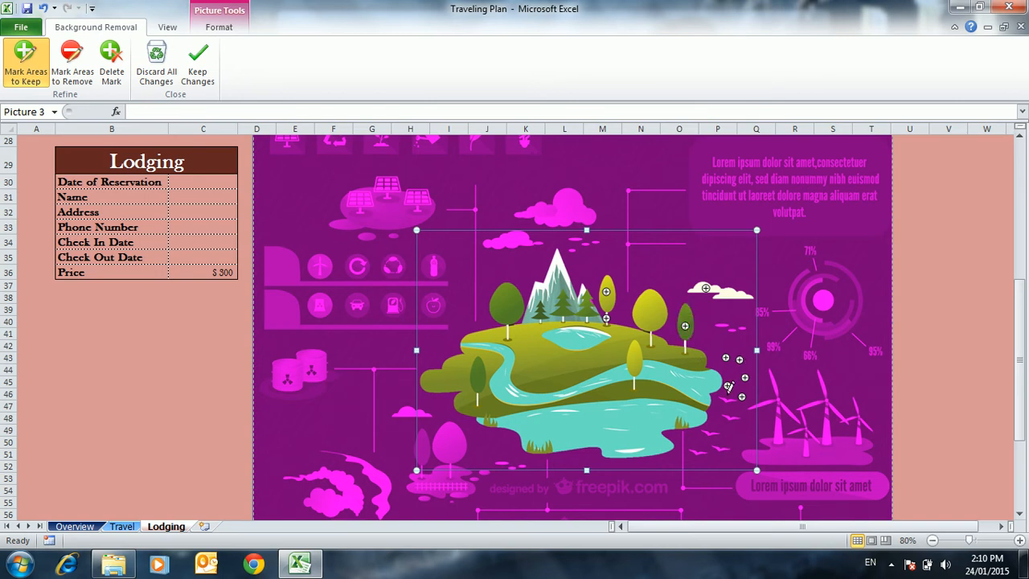
pyautogui.click(733, 372)
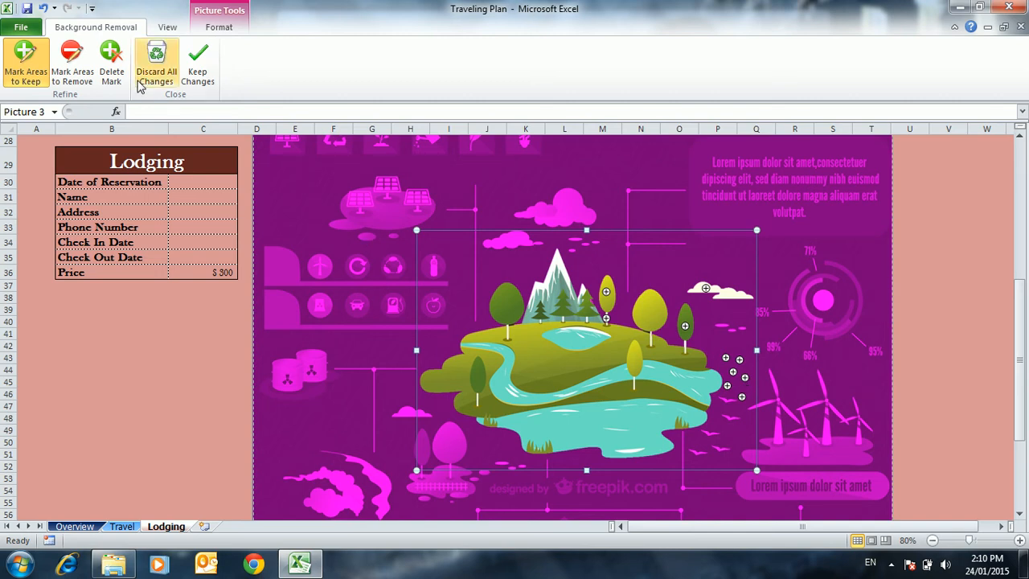
pyautogui.click(42, 8)
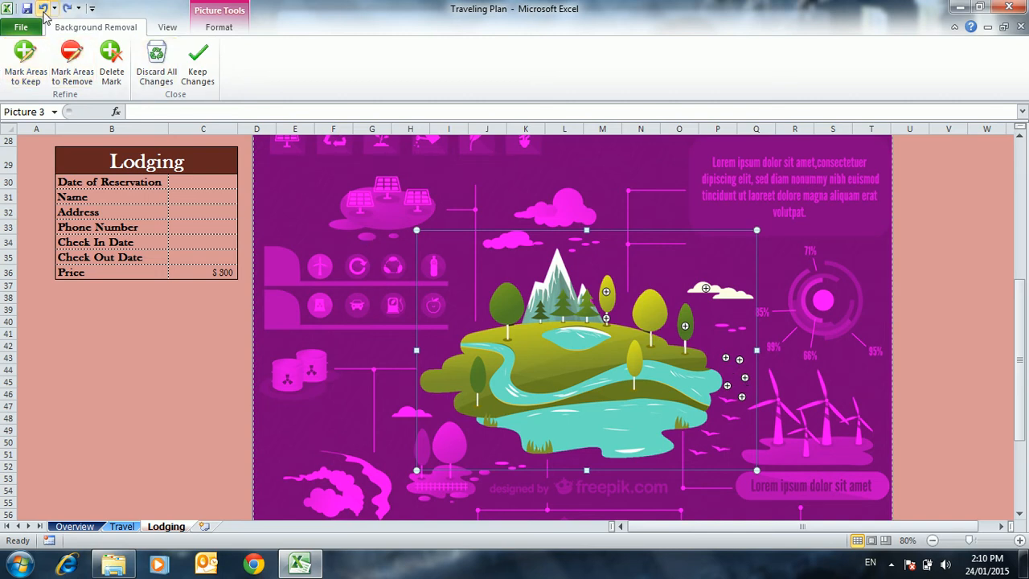
pyautogui.click(42, 8)
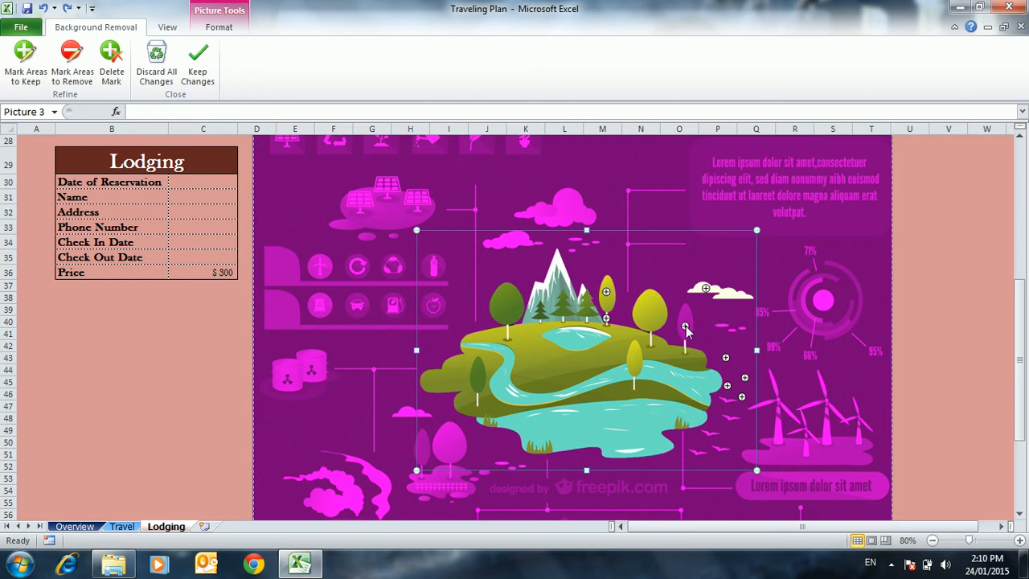
# Mark the island's rightmost tree again as an area to keep and the large tree left of the mountain as an area to remove
pyautogui.click(42, 82)
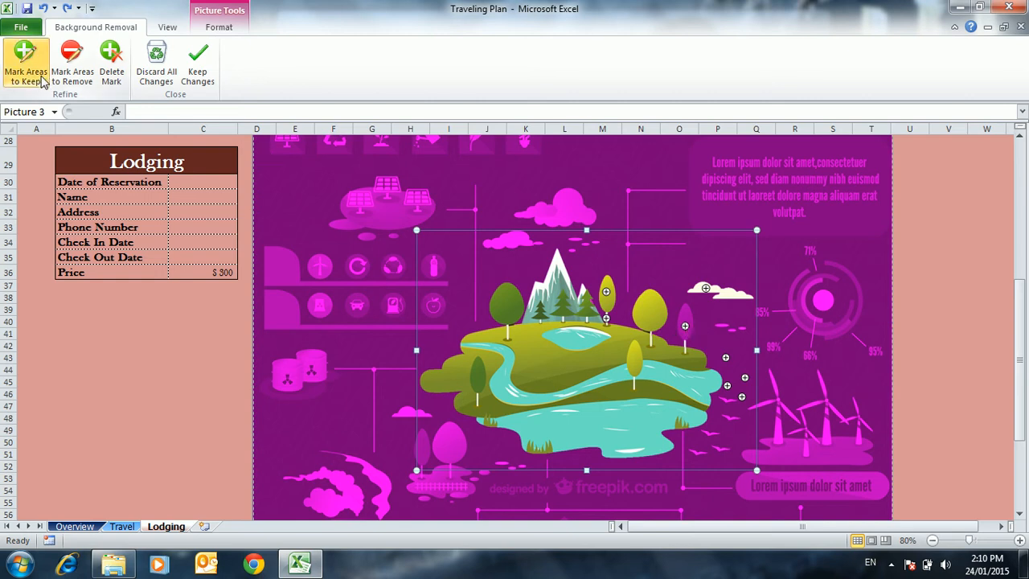
pyautogui.click(685, 313)
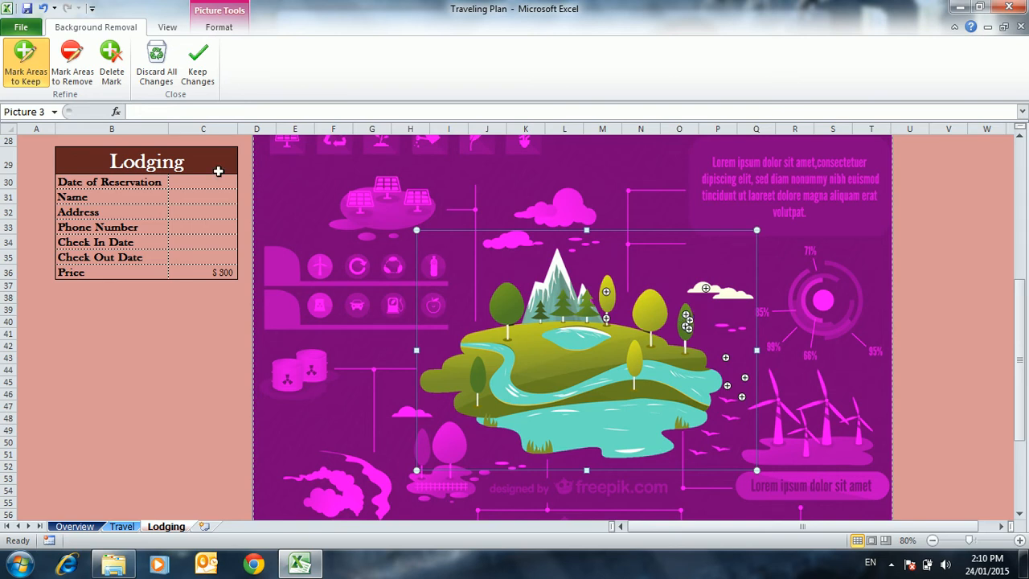
pyautogui.click(77, 85)
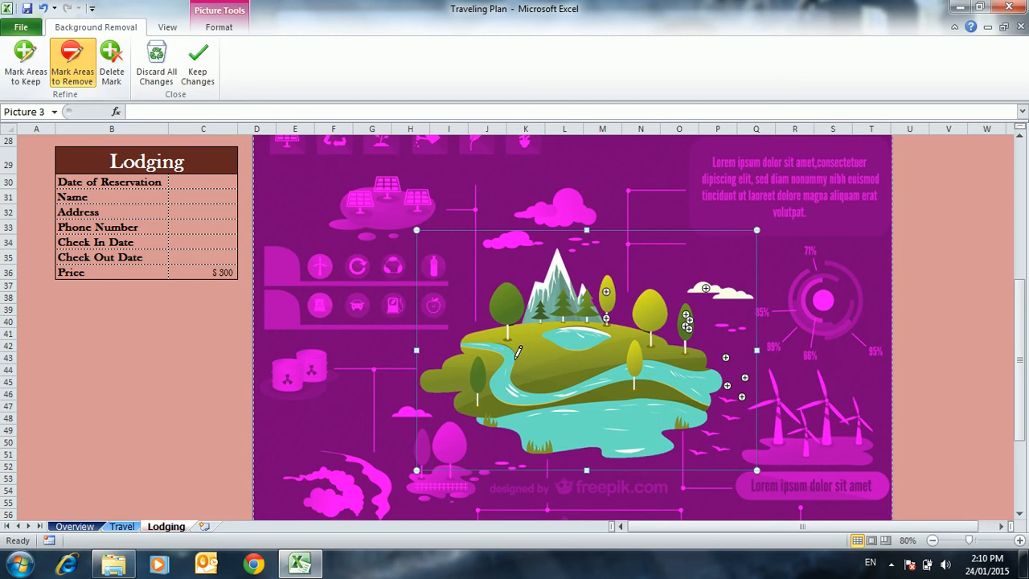
pyautogui.moveTo(508, 311); pyautogui.dragTo(510, 343)
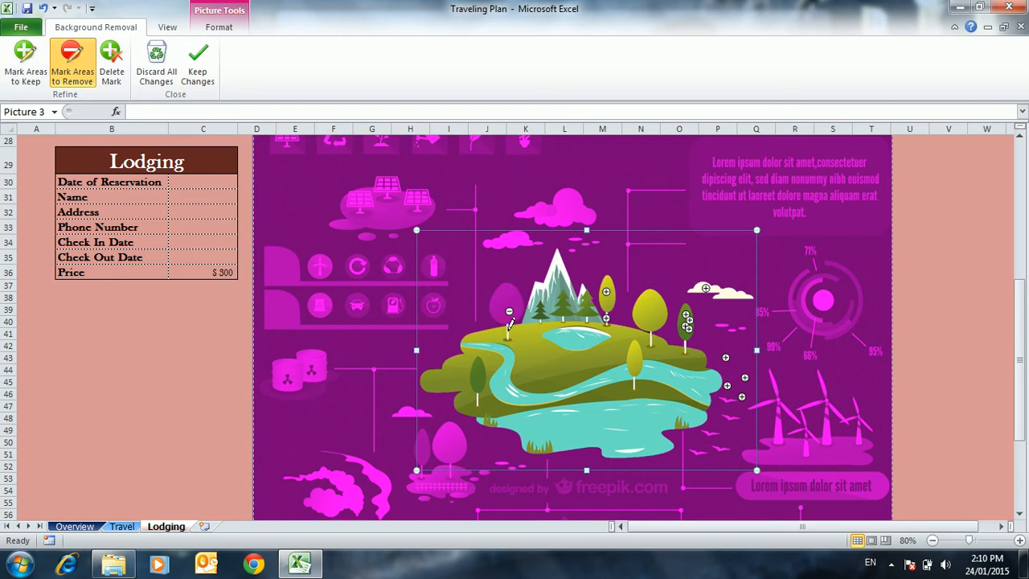
# Try marking the small tree on the island's left shore as an area to remove, and undo the attempt
pyautogui.click(475, 368)
pyautogui.click(483, 378)
pyautogui.click(479, 378)
pyautogui.click(41, 12)
pyautogui.click(43, 8)
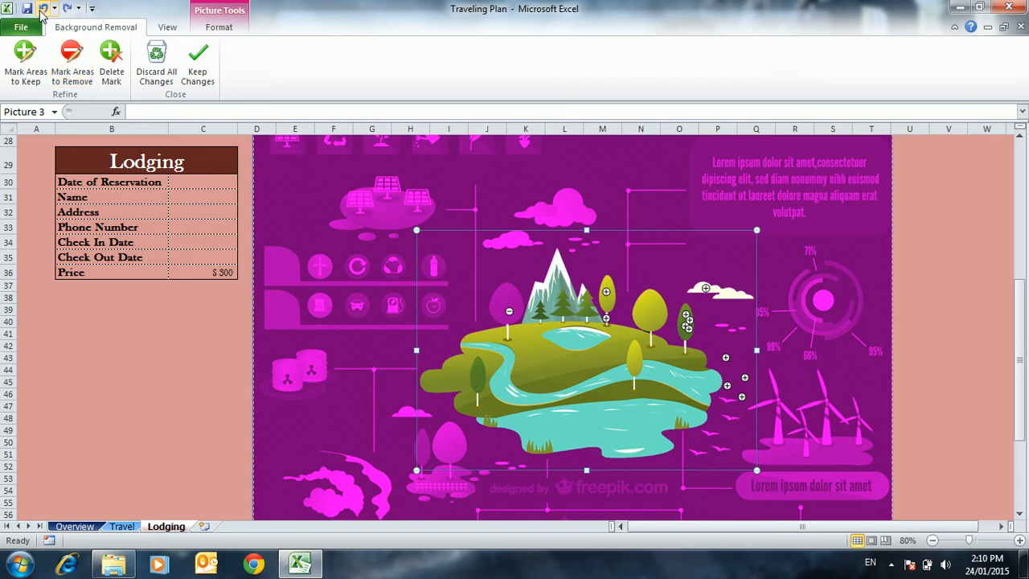
# Undo the large tree's removal mark, delete the keep marks off the lake's right shore, and keep the background removal changes
pyautogui.click(43, 8)
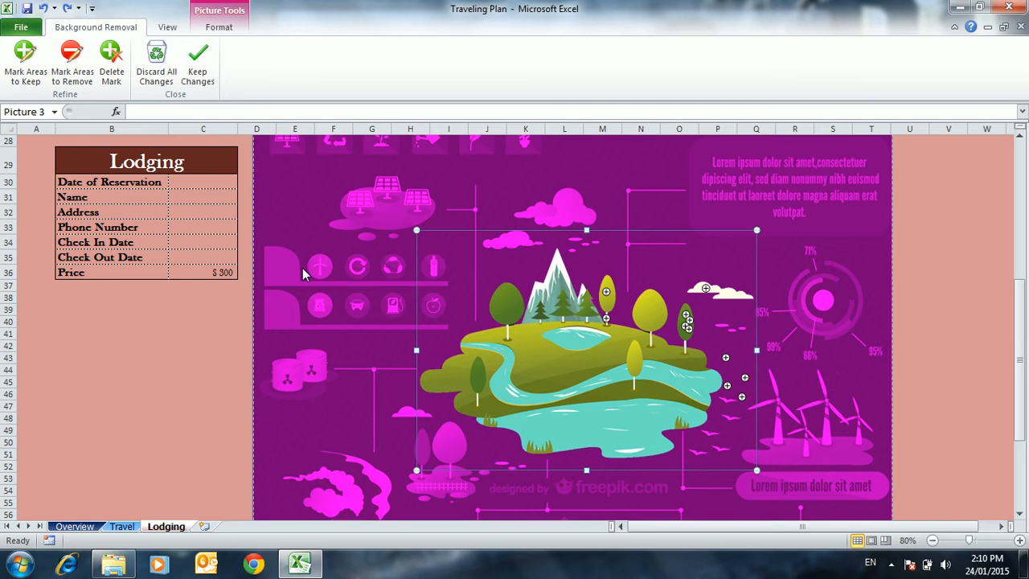
pyautogui.click(112, 68)
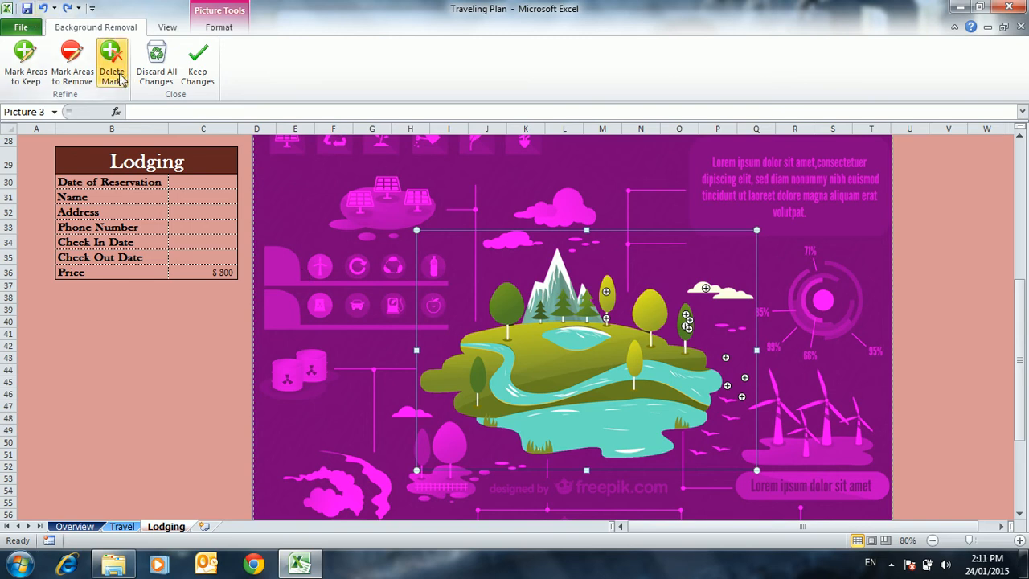
pyautogui.click(725, 357)
pyautogui.click(726, 386)
pyautogui.click(744, 377)
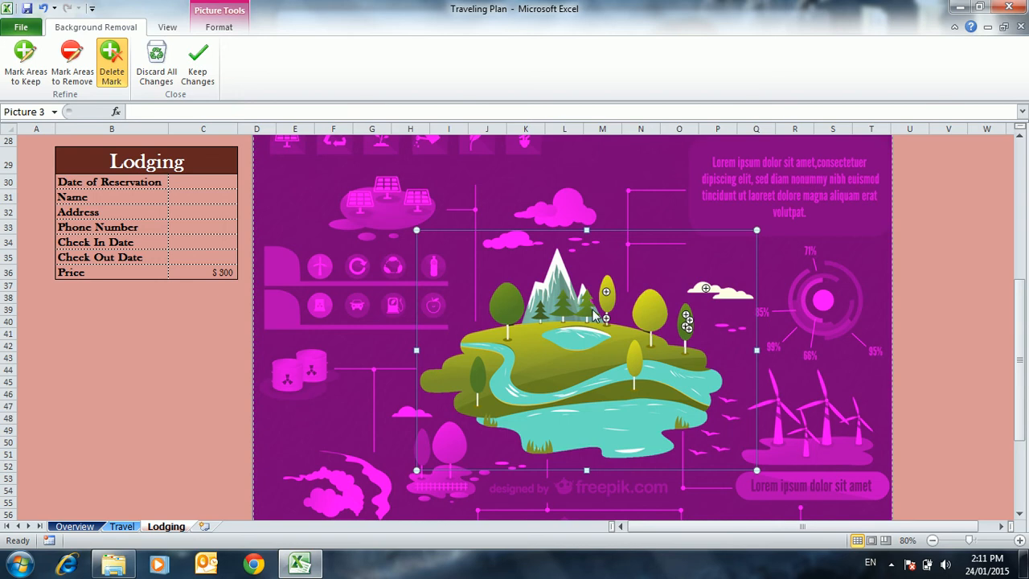
pyautogui.click(194, 87)
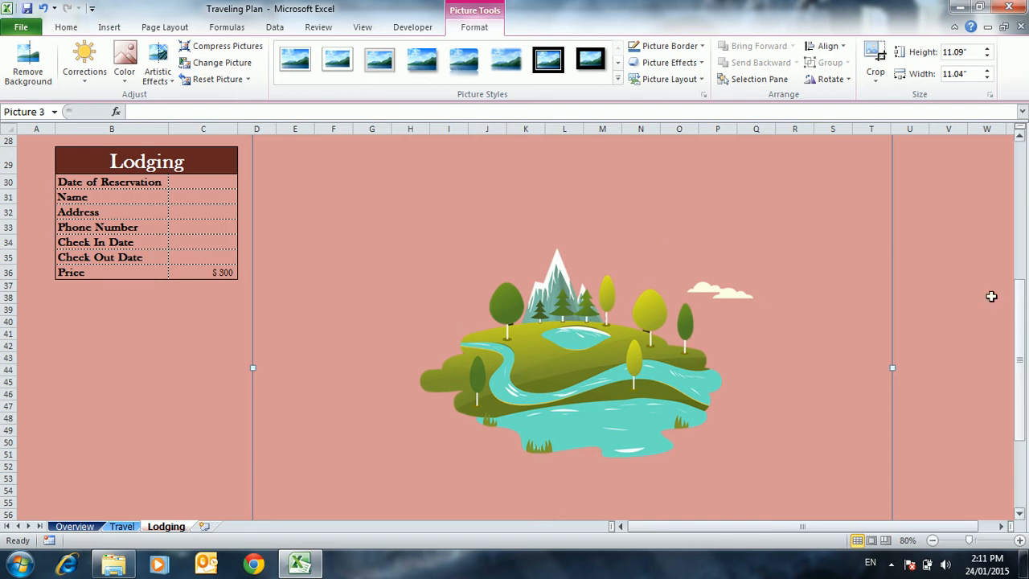
# Shift the landscape picture slightly upward beside the Lodging table
pyautogui.moveTo(808, 325); pyautogui.dragTo(771, 299)
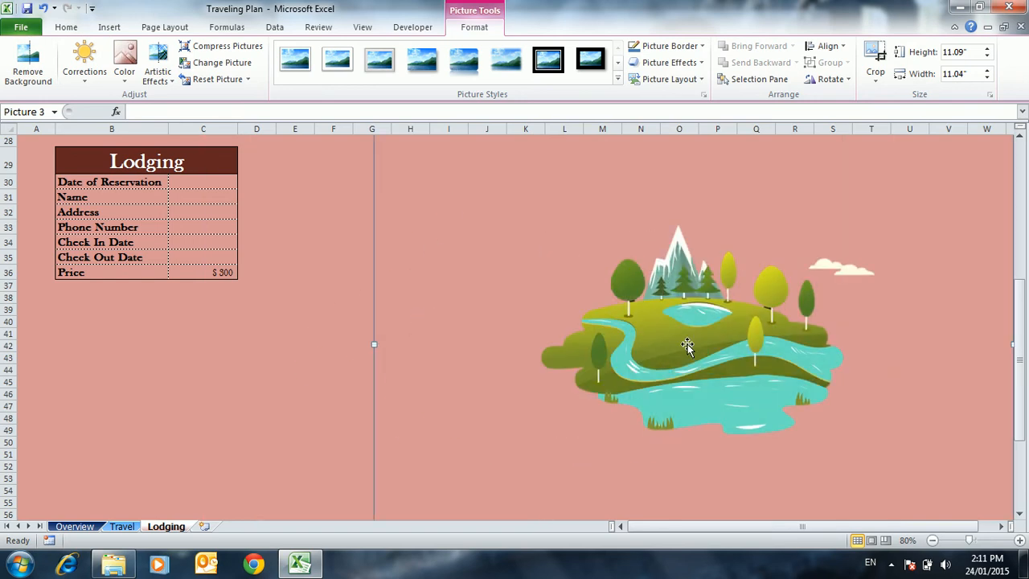
pyautogui.moveTo(688, 348); pyautogui.dragTo(527, 296)
pyautogui.moveTo(595, 328); pyautogui.dragTo(623, 360)
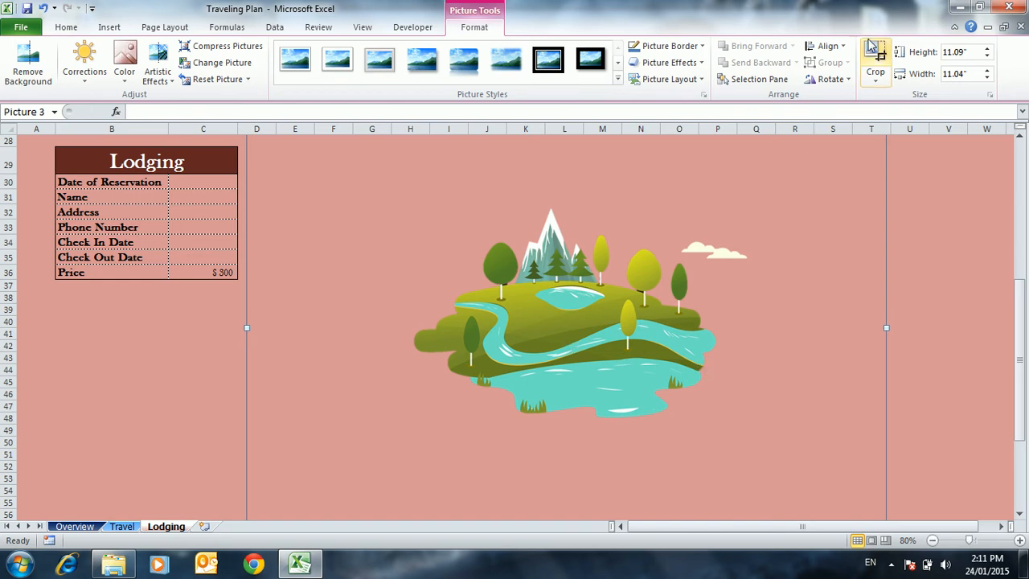
# Crop the landscape picture tightly around the island and cloud, to about 3.74" high by 5.99" wide
pyautogui.click(876, 63)
pyautogui.moveTo(1019, 318); pyautogui.dragTo(1024, 252)
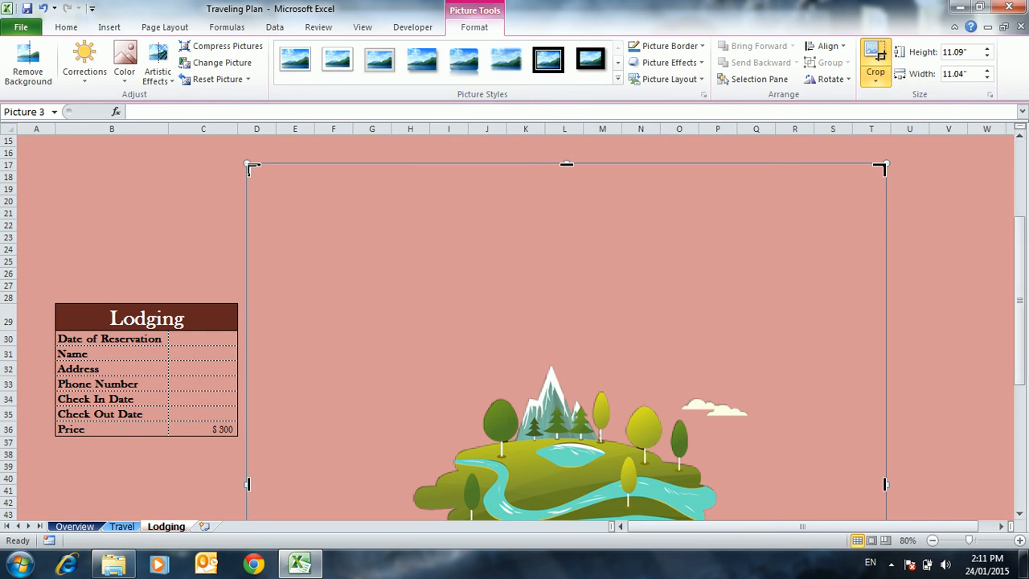
pyautogui.moveTo(251, 168); pyautogui.dragTo(407, 361)
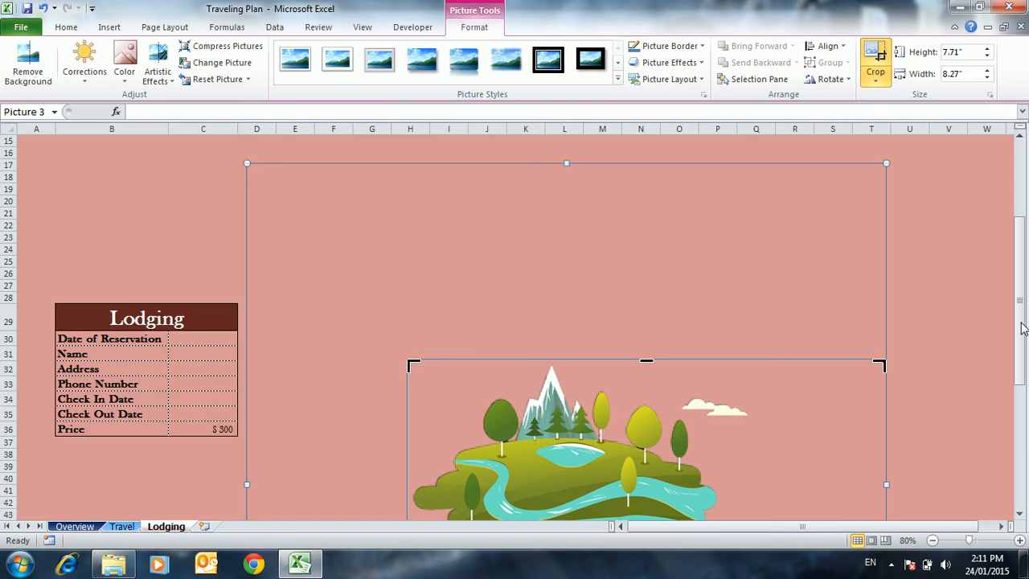
pyautogui.moveTo(1021, 325); pyautogui.dragTo(1021, 362)
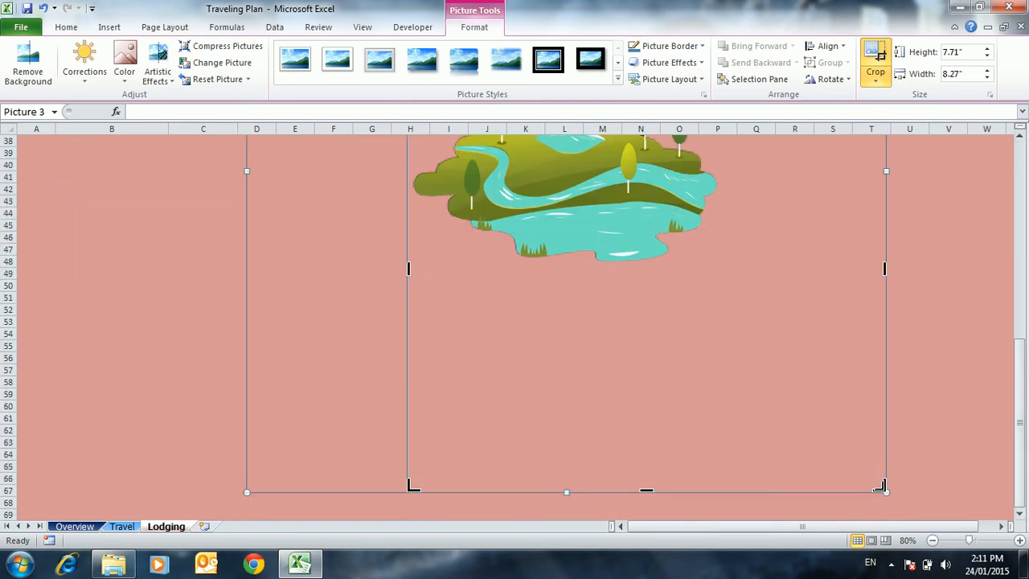
pyautogui.moveTo(884, 489); pyautogui.dragTo(727, 265)
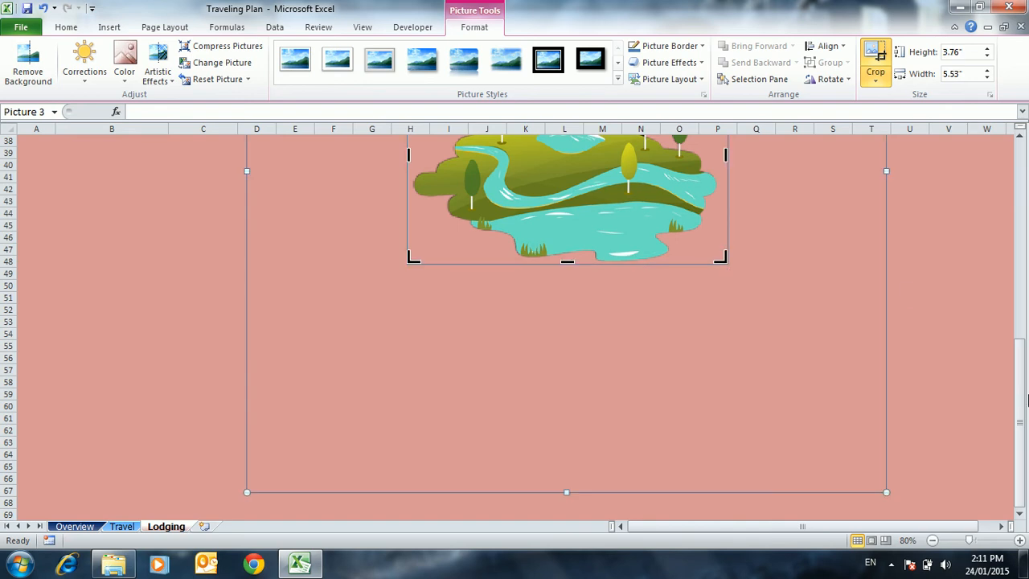
pyautogui.moveTo(1023, 406); pyautogui.dragTo(1028, 326)
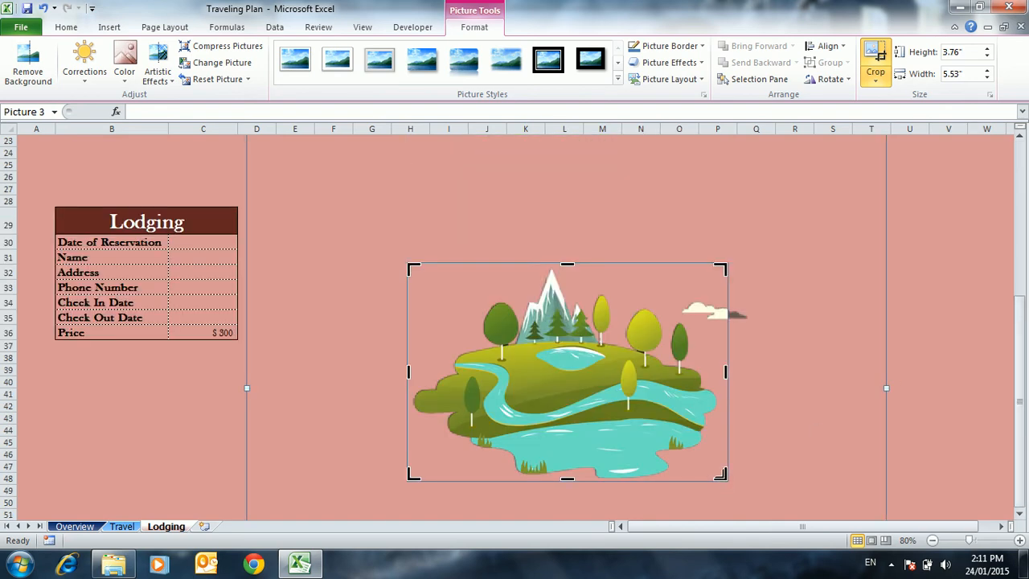
pyautogui.moveTo(721, 479); pyautogui.dragTo(753, 478)
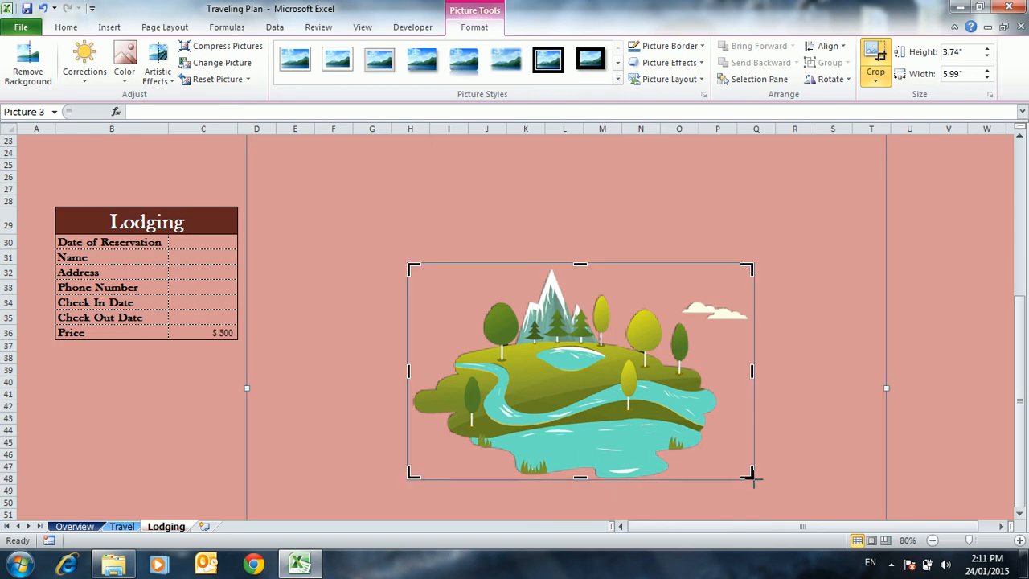
pyautogui.click(878, 69)
# Try rotating the cropped picture, straighten it to upright, and place it directly above the Lodging table
pyautogui.moveTo(521, 405); pyautogui.dragTo(428, 305)
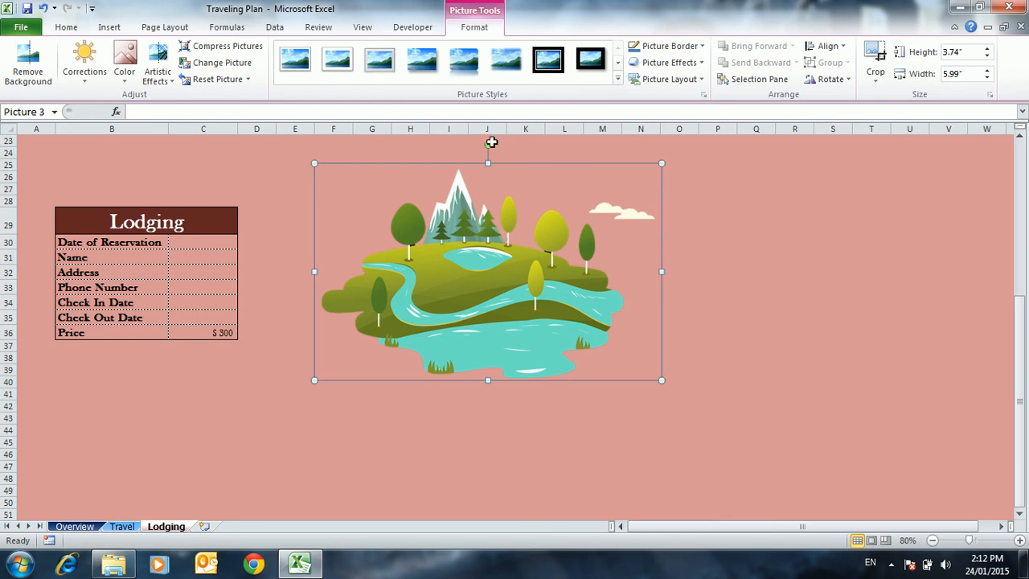
pyautogui.moveTo(490, 142); pyautogui.dragTo(267, 240)
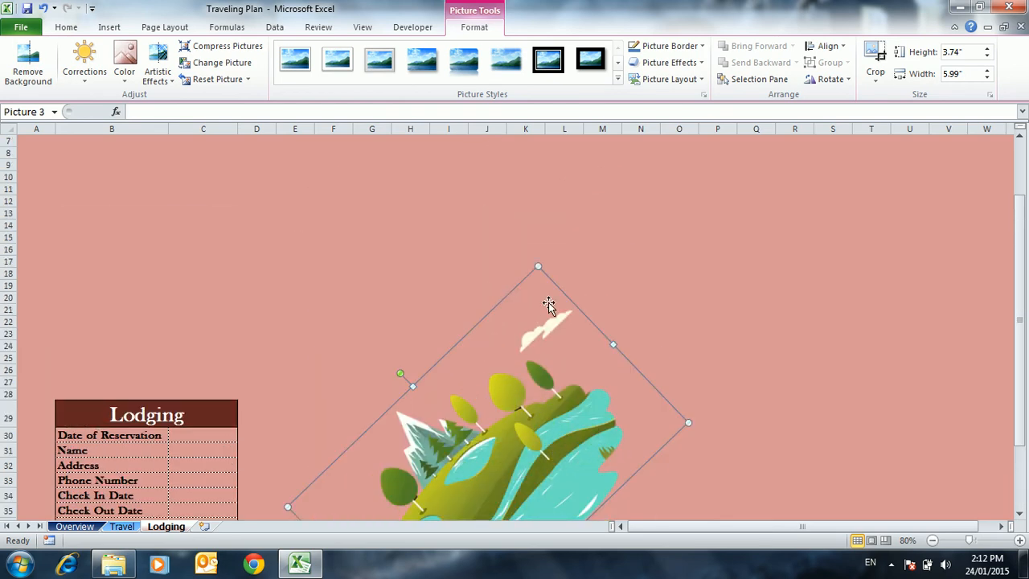
pyautogui.moveTo(401, 373); pyautogui.dragTo(494, 342)
pyautogui.moveTo(425, 367); pyautogui.dragTo(144, 189)
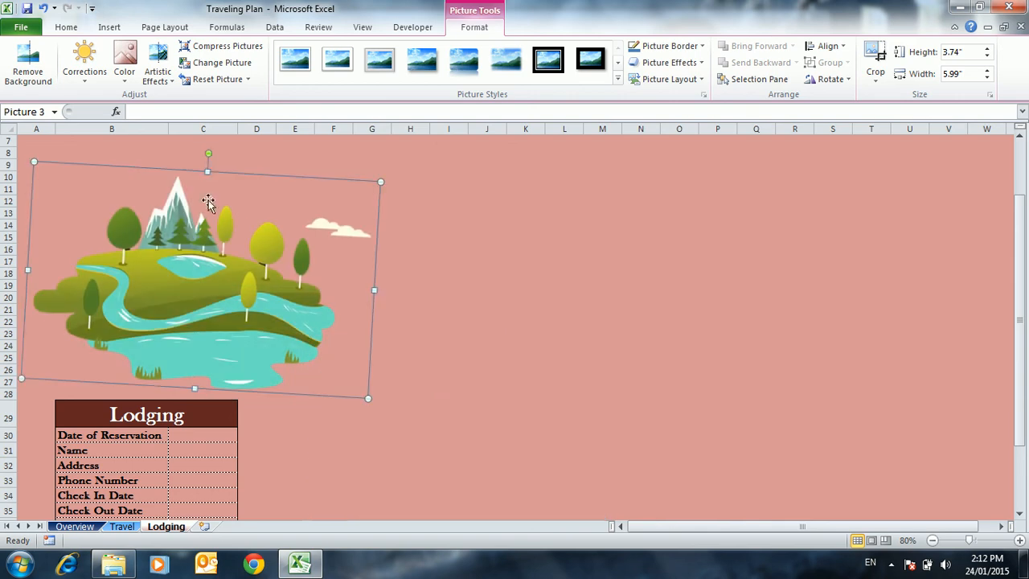
pyautogui.moveTo(207, 154)
pyautogui.mouseDown()
pyautogui.moveTo(188, 151)
pyautogui.moveTo(197, 155)
pyautogui.mouseUp()
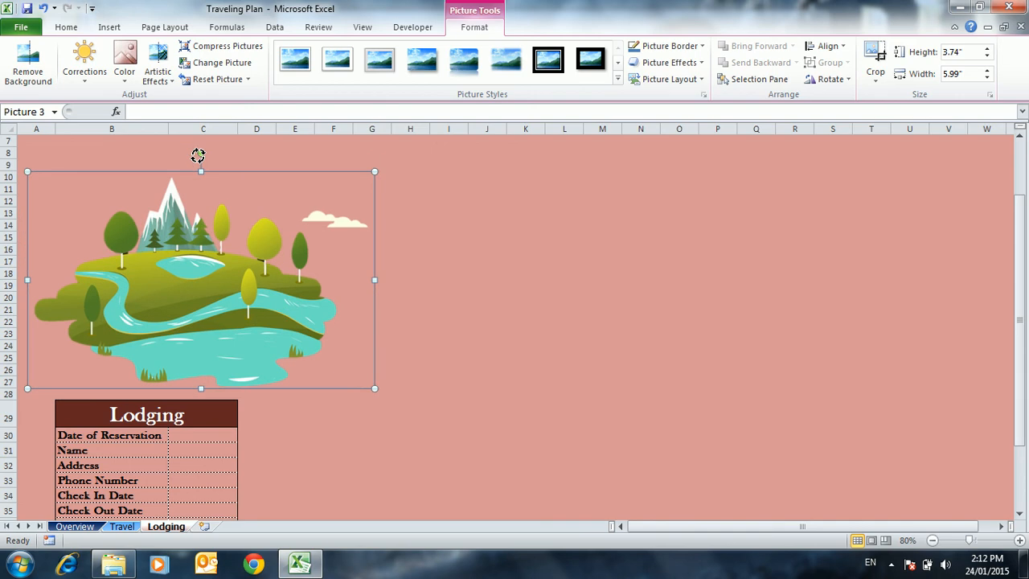
pyautogui.click(498, 305)
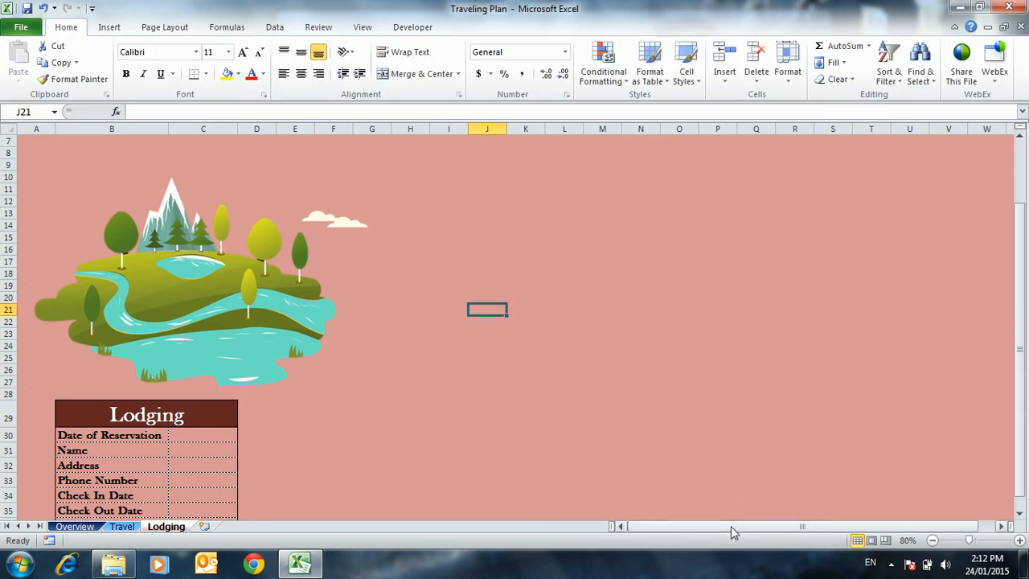
# Enlarge the landscape picture to about 4.69" by 7.51" and move it slightly up and left above the Lodging table
pyautogui.scroll(1, 175, 324)
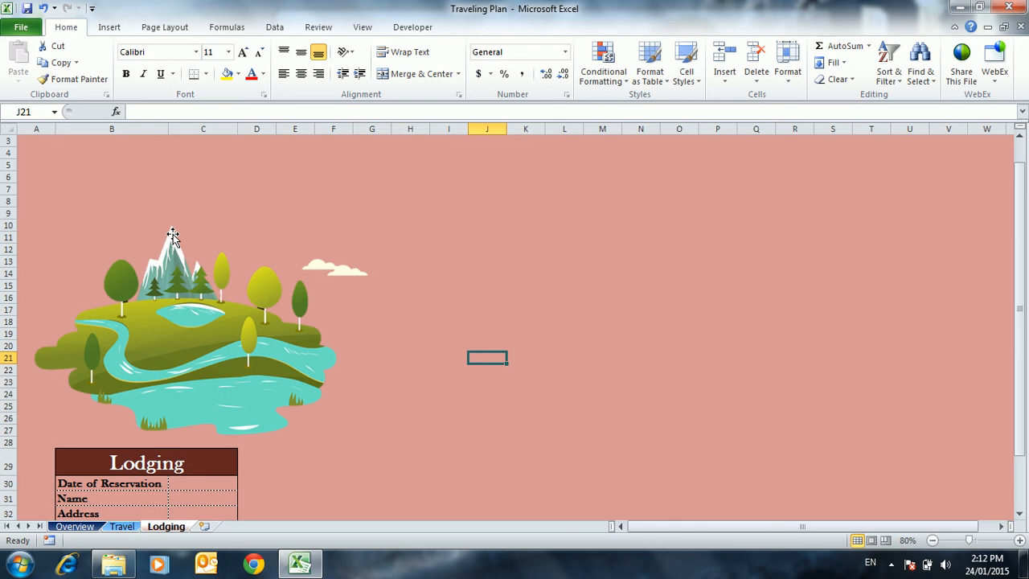
pyautogui.click(172, 232)
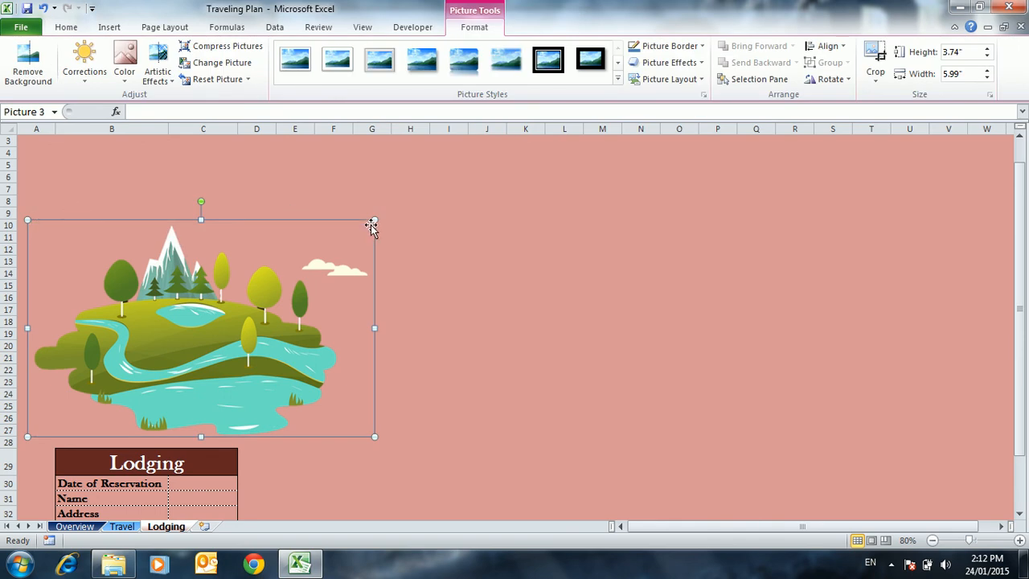
pyautogui.moveTo(374, 220); pyautogui.dragTo(462, 186)
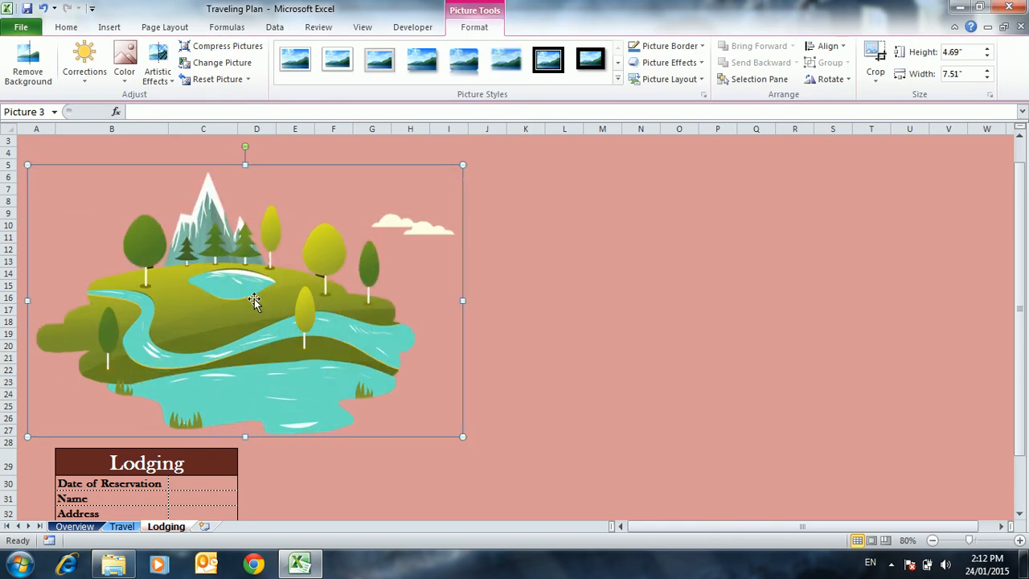
pyautogui.moveTo(206, 318); pyautogui.dragTo(194, 296)
pyautogui.click(629, 327)
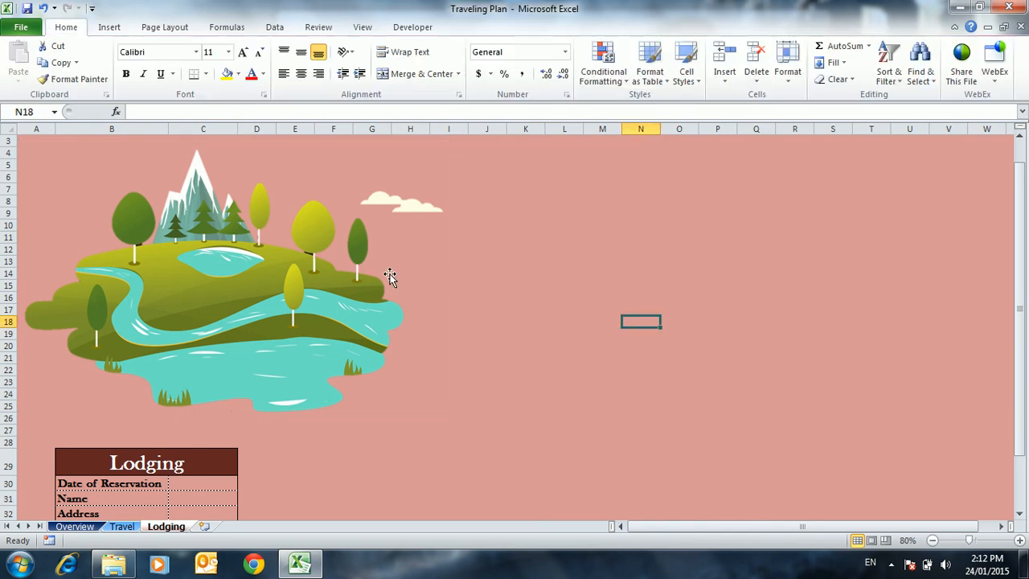